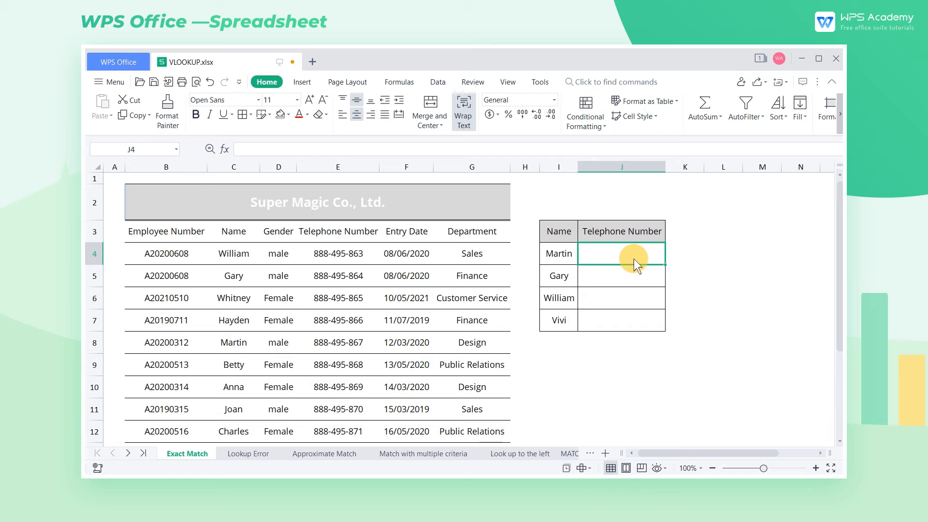
Step: Enter the formula =VLOOKUP(I4,C3:G16,3,0) in J4 to look up the first person's telephone number by exact match
type("l")
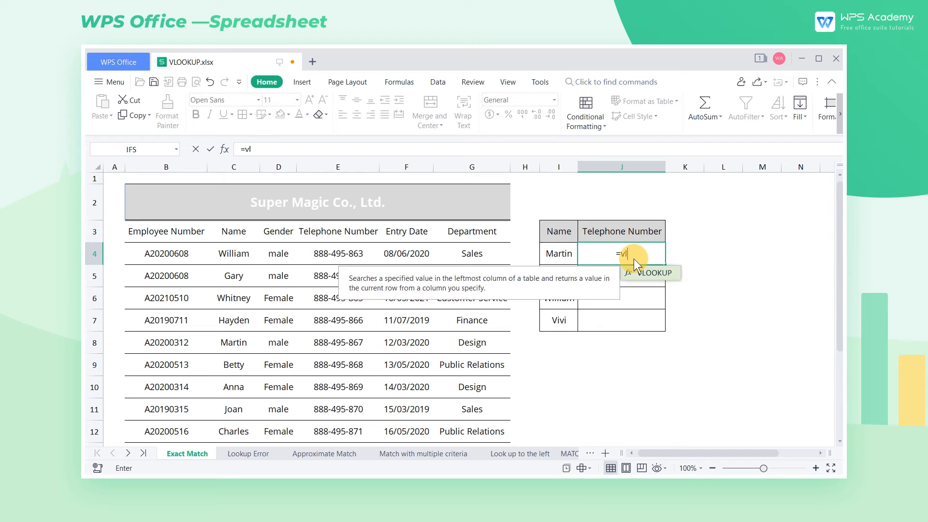
key("Tab")
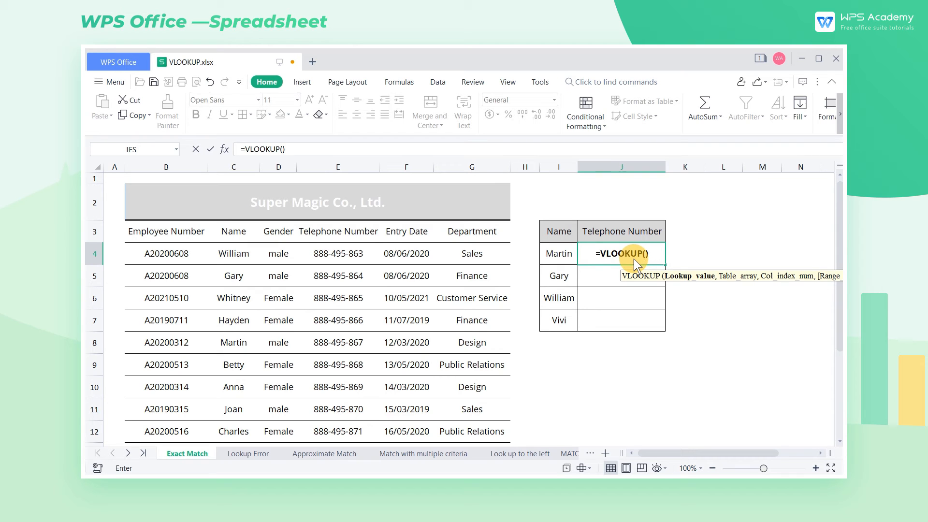
left_click(557, 253)
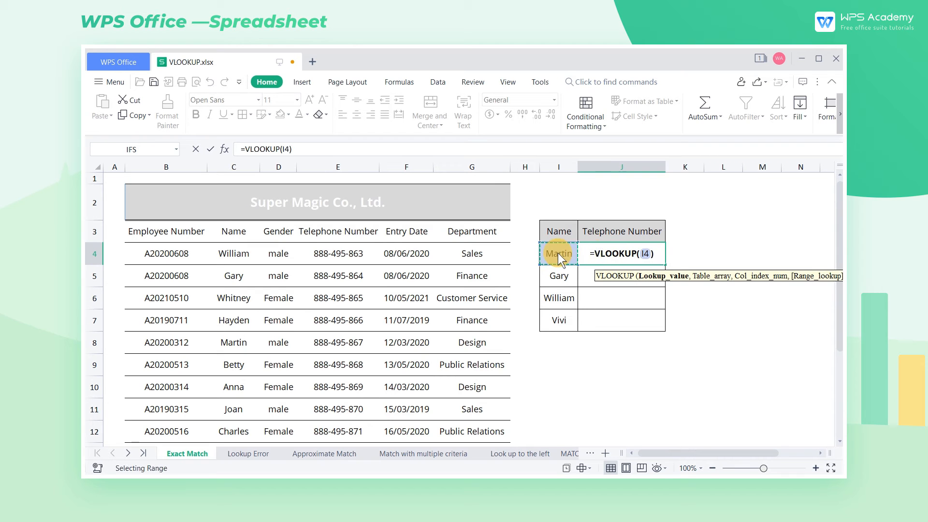
type(",")
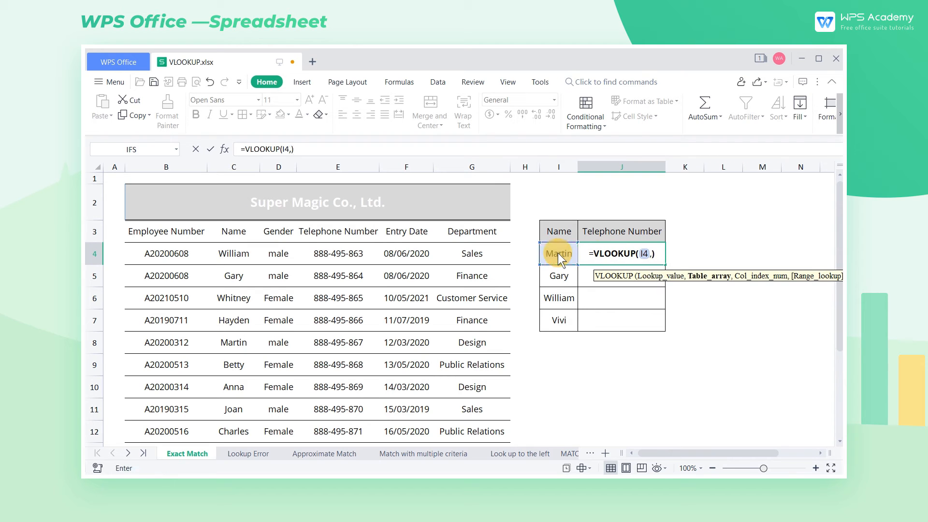
left_click_drag(233, 235, 495, 386)
scroll(643, 351, "up", 2)
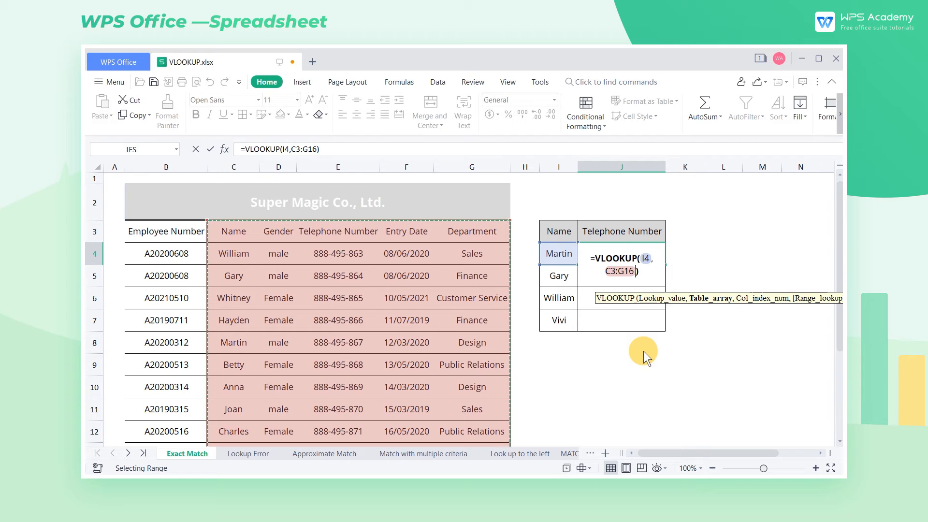
type(",")
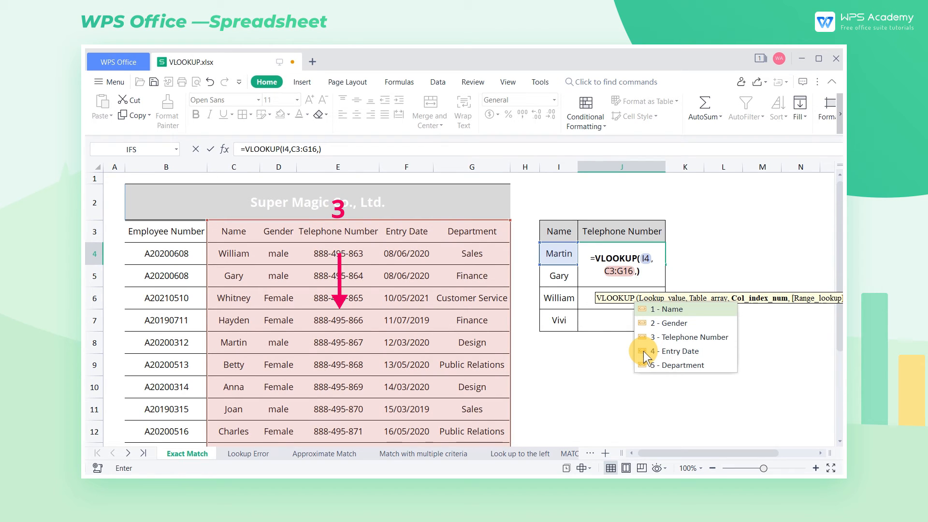
type("3")
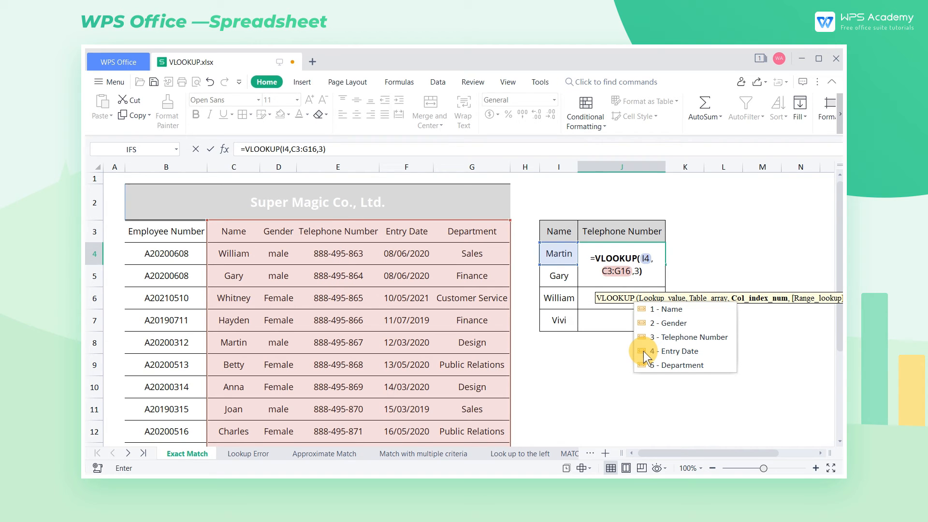
type(",0")
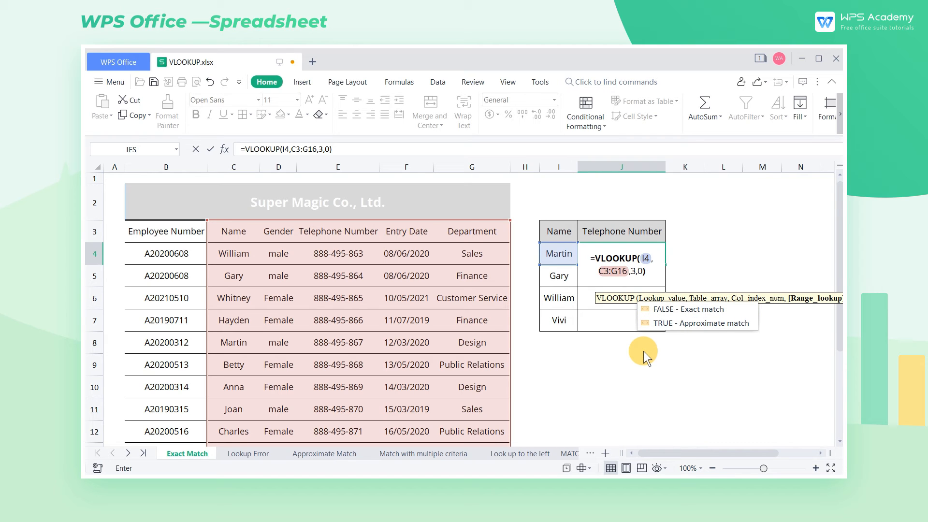
key("Return")
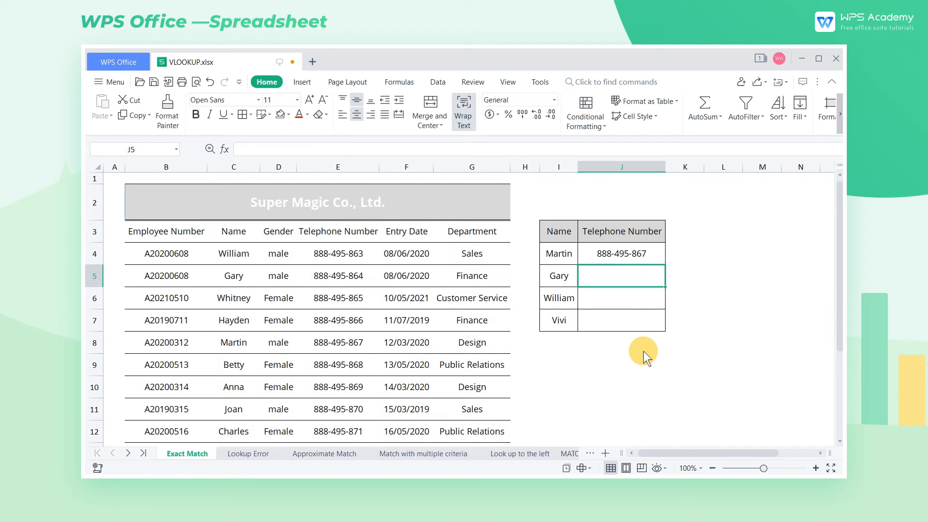
Step: Fill the lookup formula from J4 down through J7
left_click(652, 256)
left_click_drag(665, 265, 663, 330)
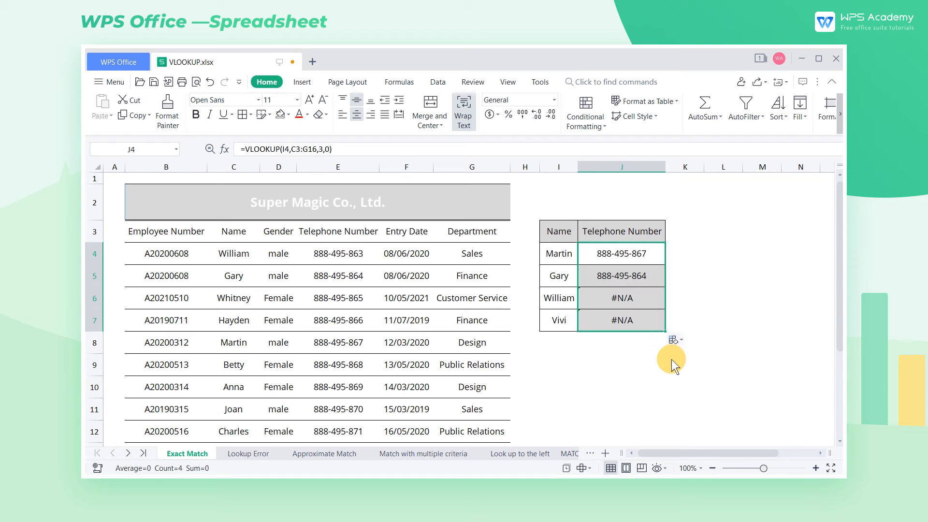
left_click(671, 359)
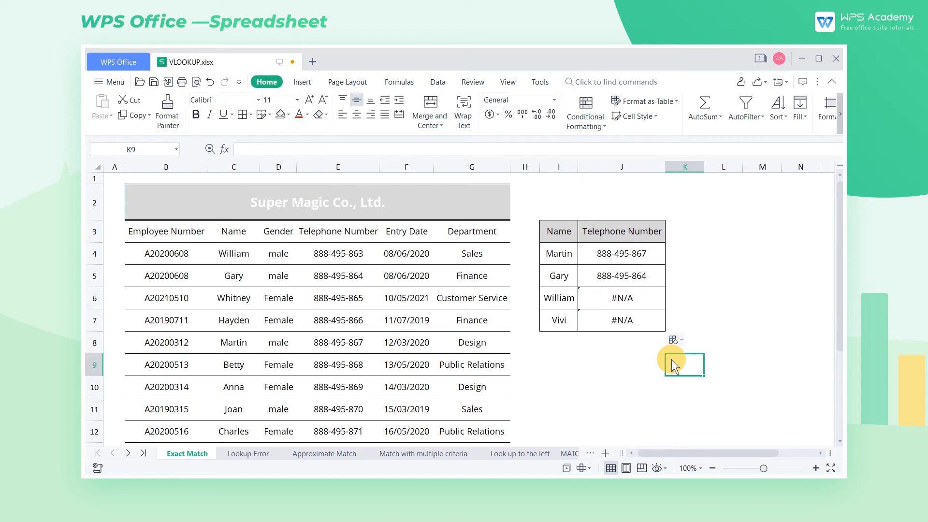
Step: Inspect the formula in J6 and check which table rows its lookup range covers
double_click(627, 296)
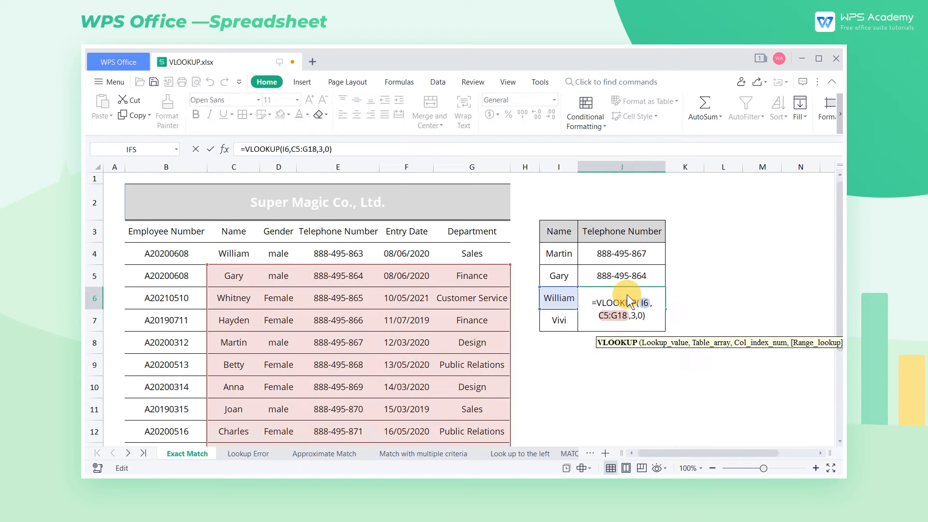
scroll(505, 323, "down", 3)
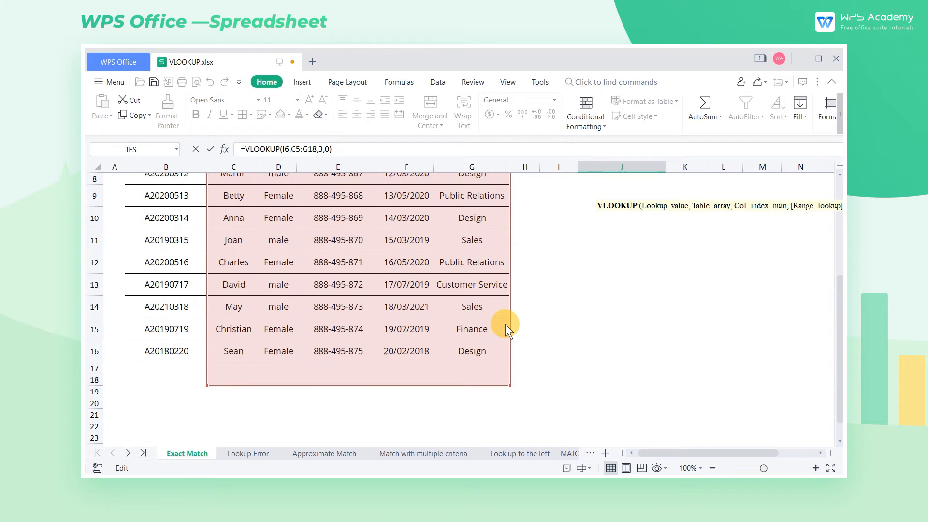
scroll(505, 324, "up", 3)
key("Return")
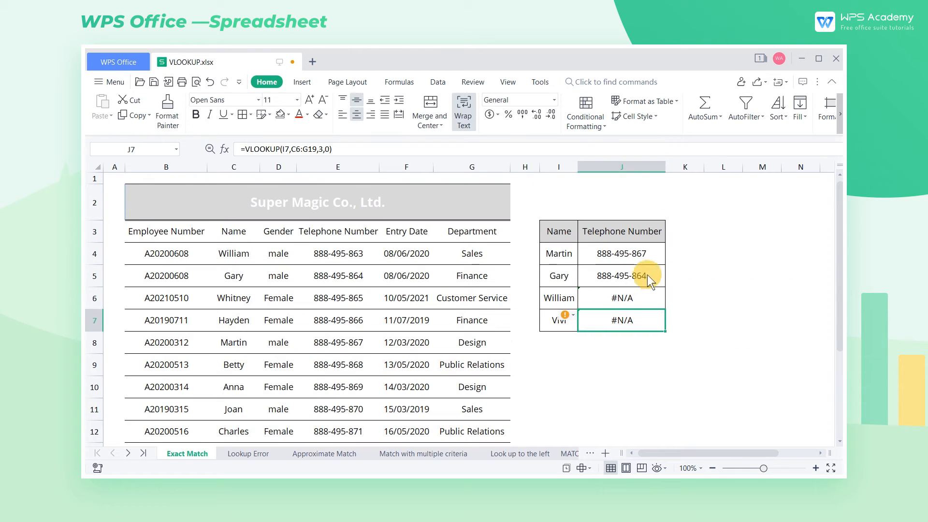
Step: Make the lookup range in the J4 formula absolute, as $C$3:$G$16
left_click(651, 259)
double_click(636, 255)
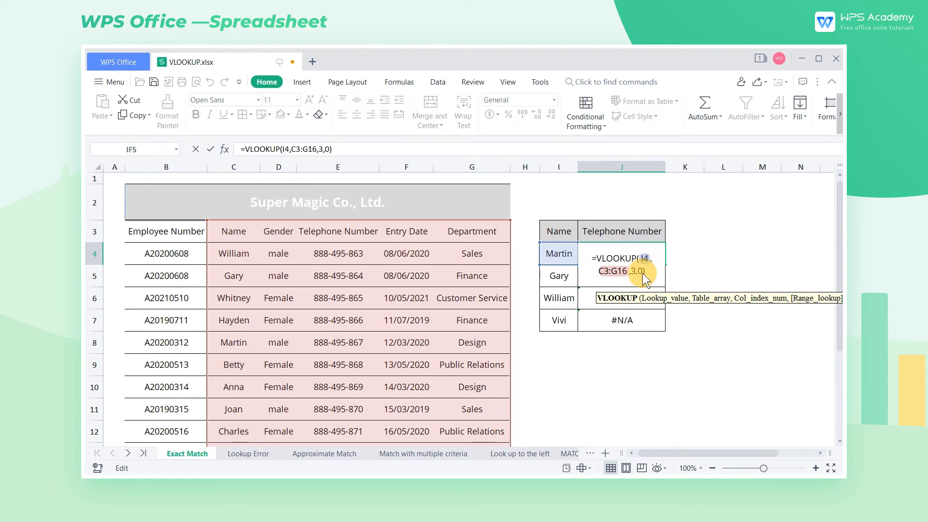
left_click(597, 273)
key("F4")
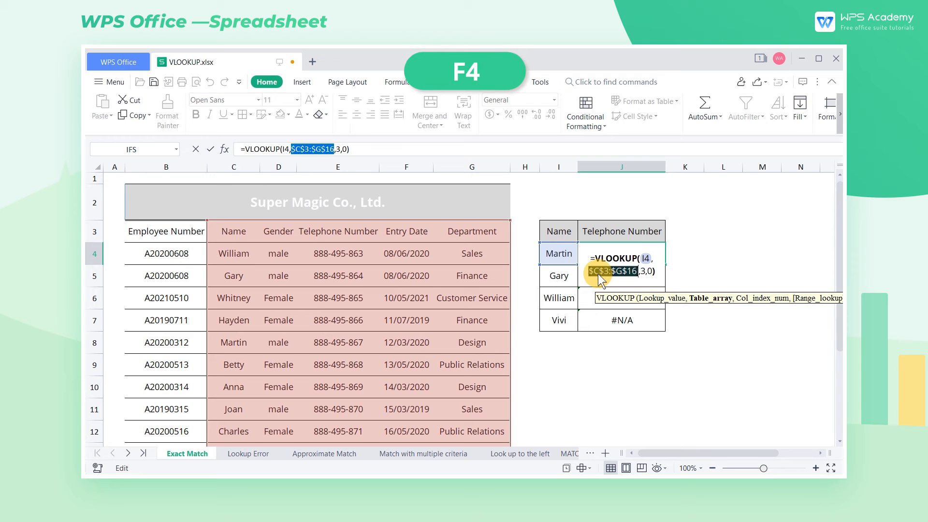
key("Return")
Step: Fill the J4 formula with the locked range down through J7, and check the employee table's Name column
left_click(664, 260)
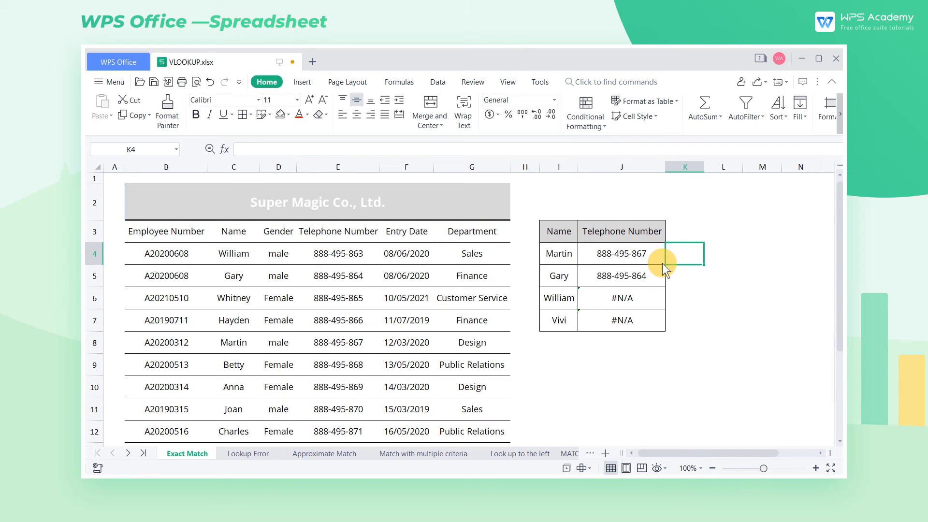
left_click_drag(664, 265, 666, 330)
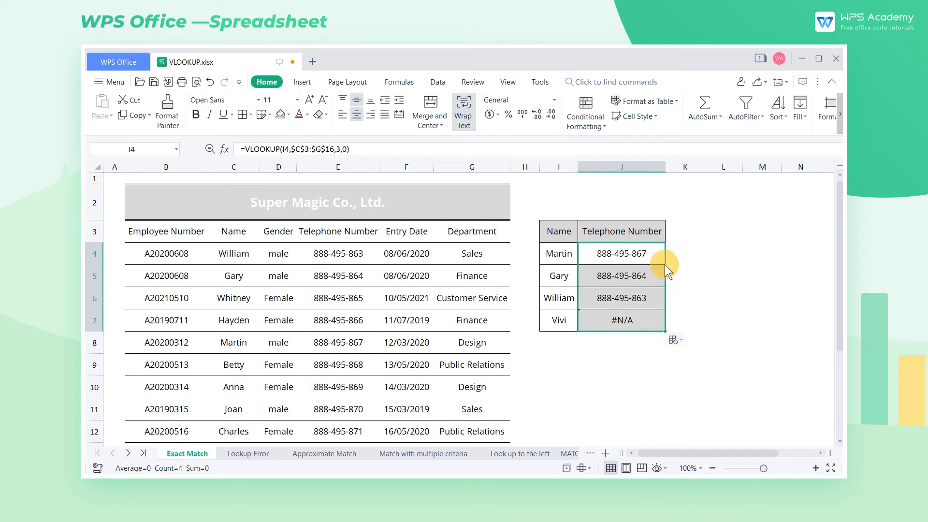
left_click(676, 324)
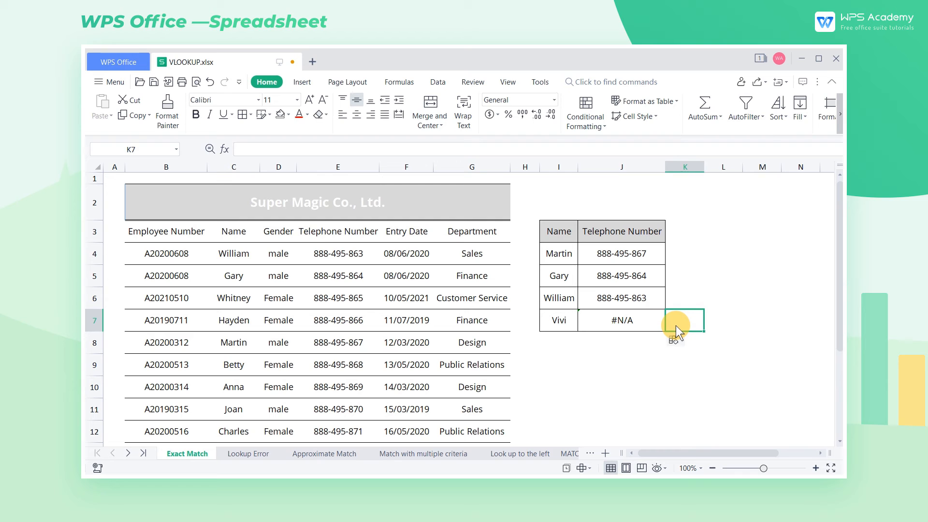
scroll(674, 322, "down", 1)
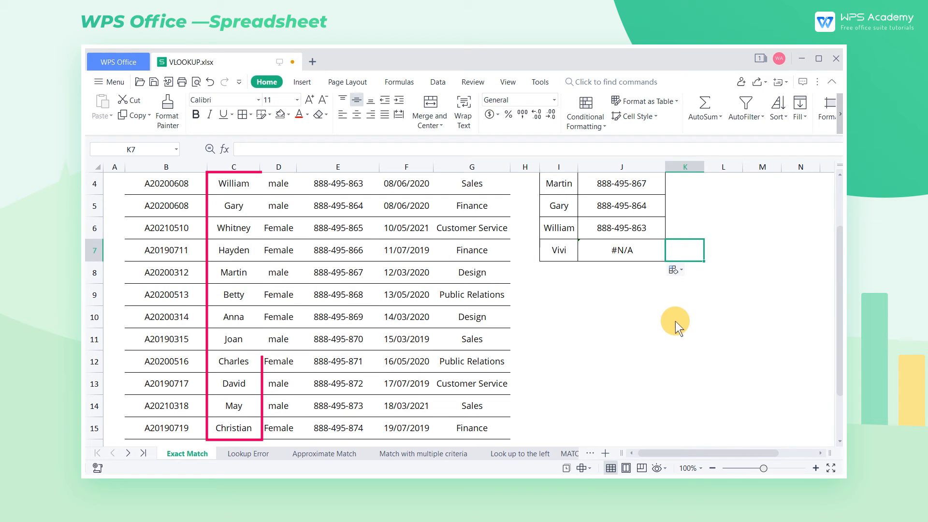
scroll(674, 322, "up", 1)
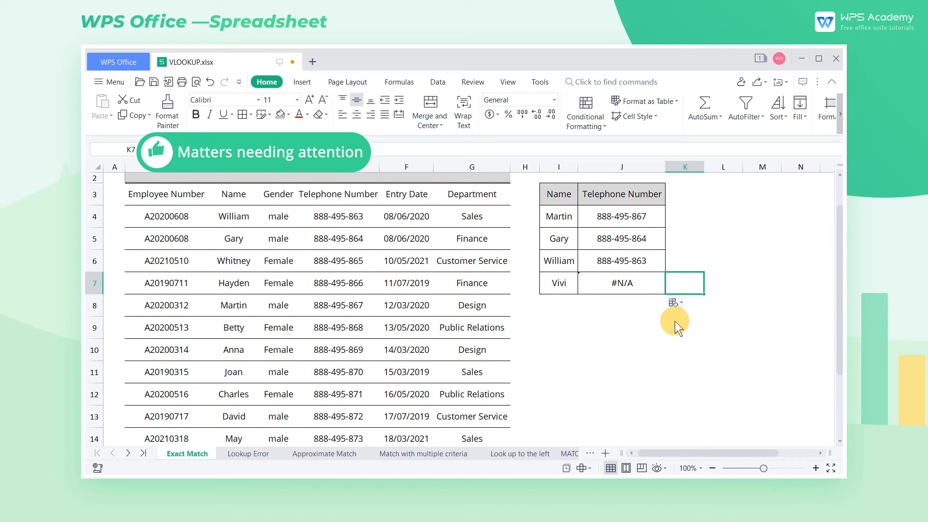
Step: On the Lookup Error sheet, copy the Example 1 employee numbers in B4:B6 into H4:H6
left_click(247, 455)
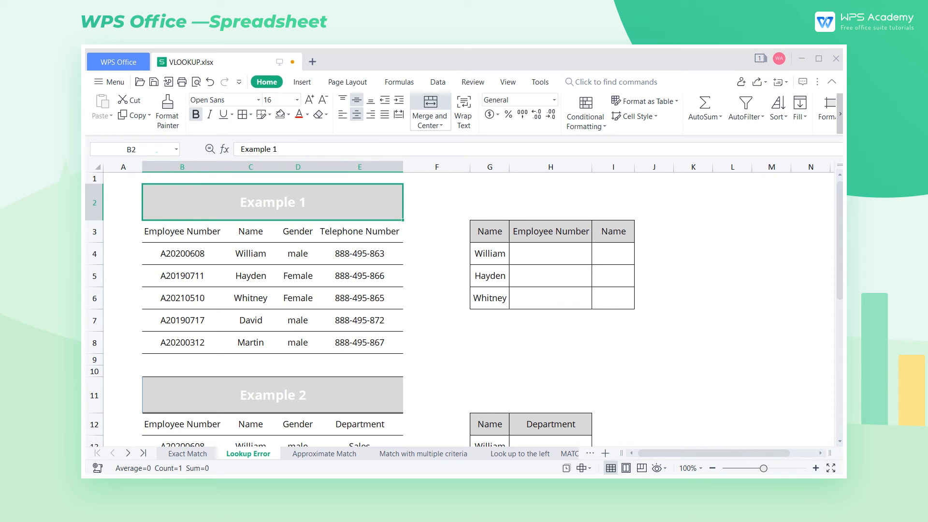
left_click(571, 260)
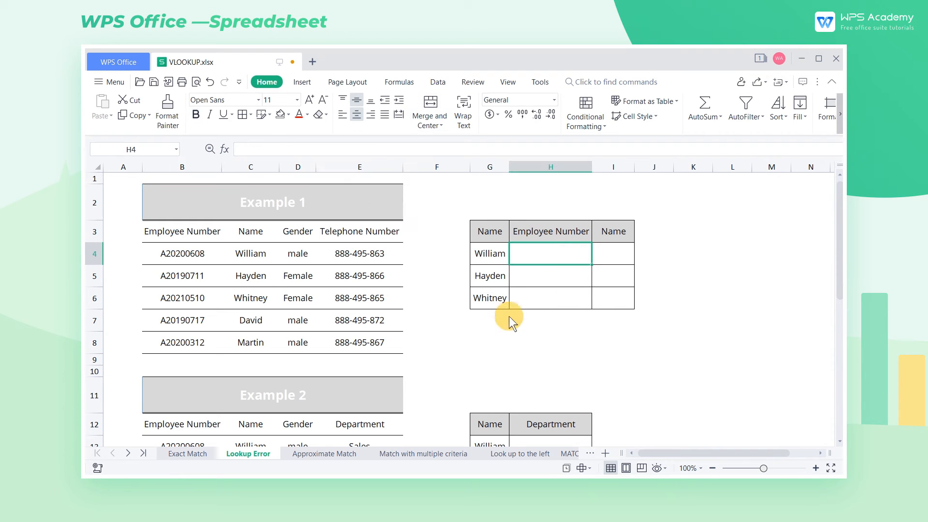
left_click_drag(160, 252, 172, 296)
key("ctrl+c")
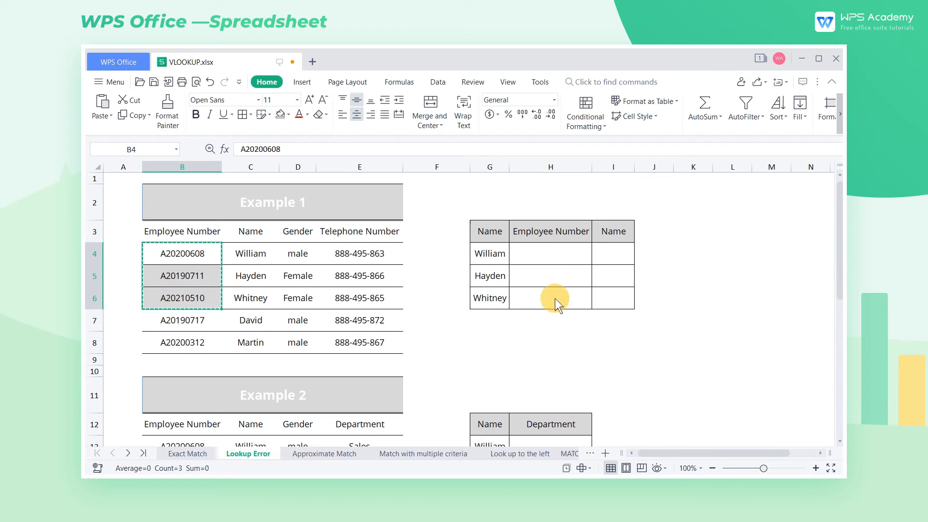
left_click(561, 255)
key("ctrl+v")
Step: Enter the formula =VLOOKUP(H4,$B$3:$E$8,2,0) in I4 to return the name for the employee number
left_click(616, 252)
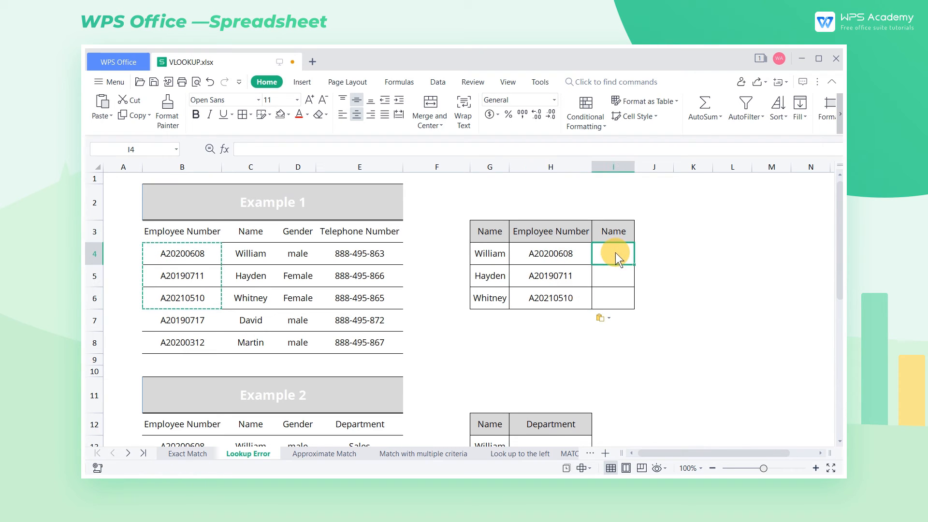
type("=VLOOKUP(")
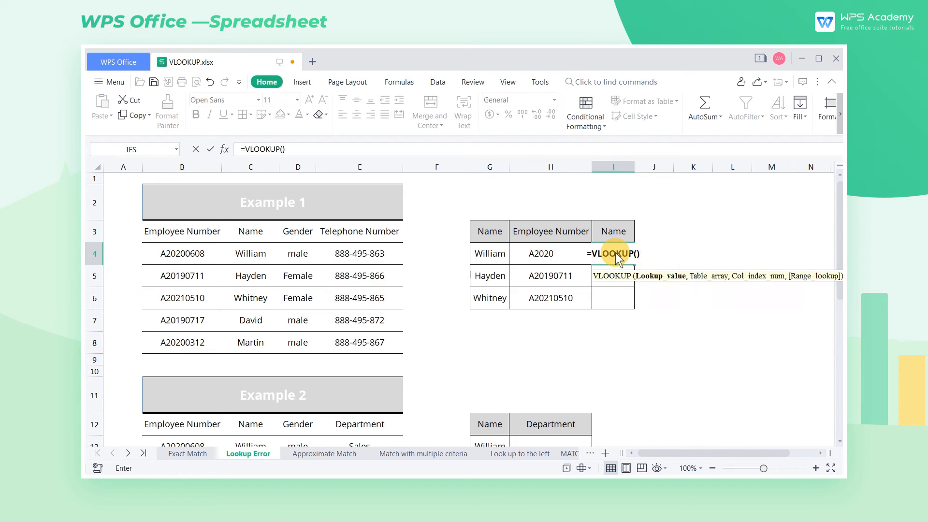
left_click(541, 247)
type(",")
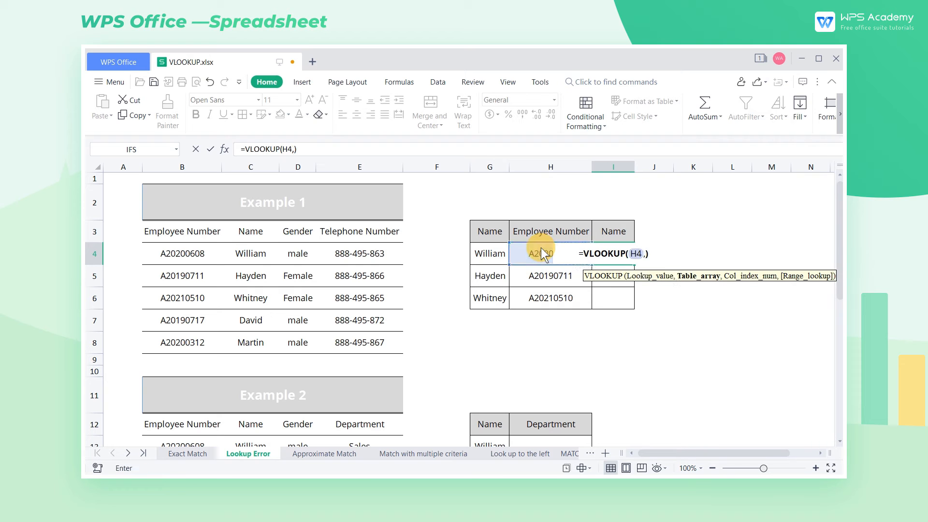
left_click_drag(200, 237, 369, 341)
key("F4")
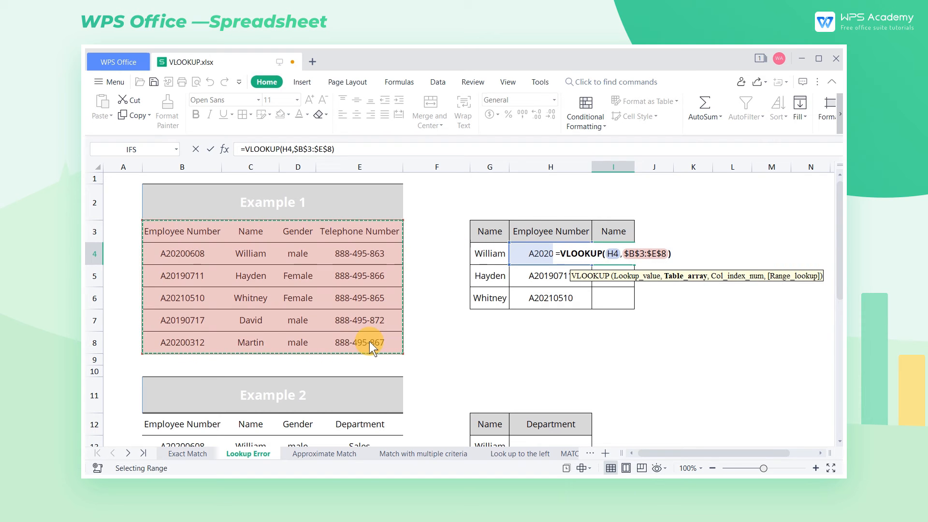
type(",2,0")
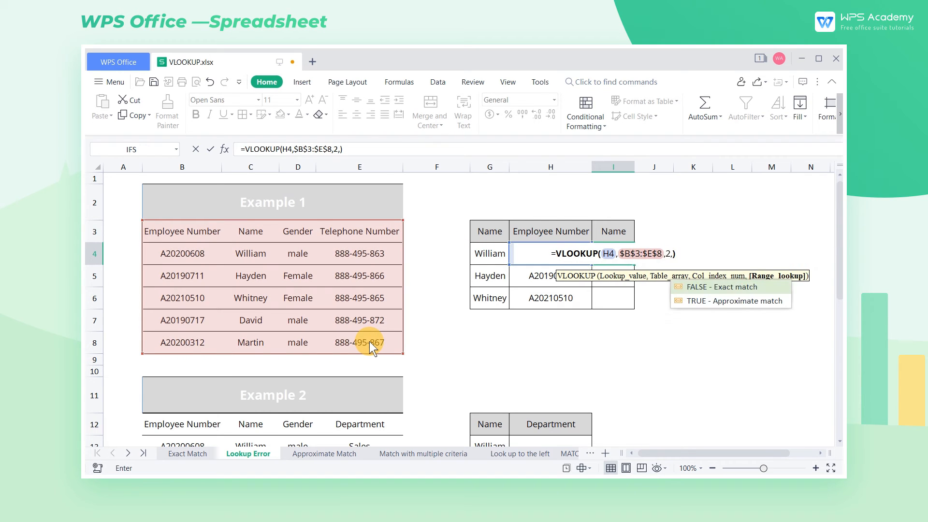
key("Return")
Step: Fill the name lookup formula from I4 down through I6
left_click(628, 260)
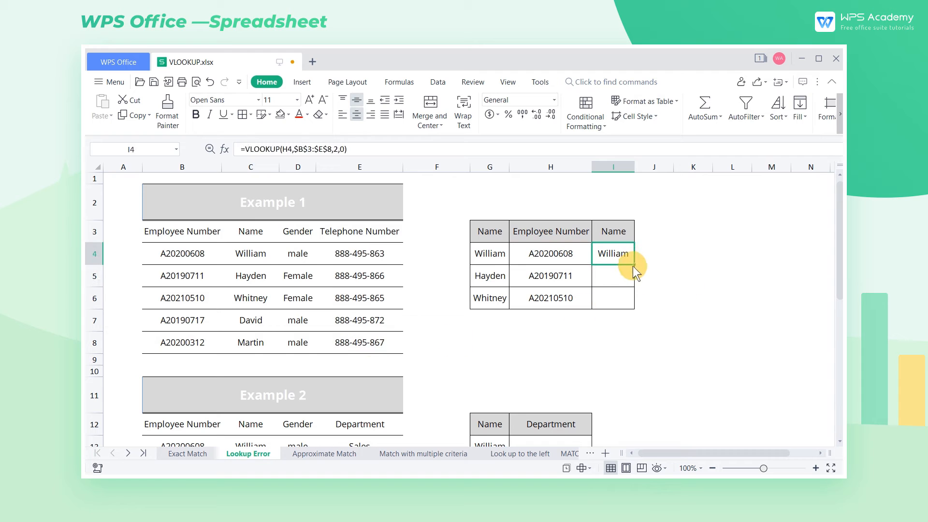
left_click_drag(632, 266, 654, 306)
left_click(658, 305)
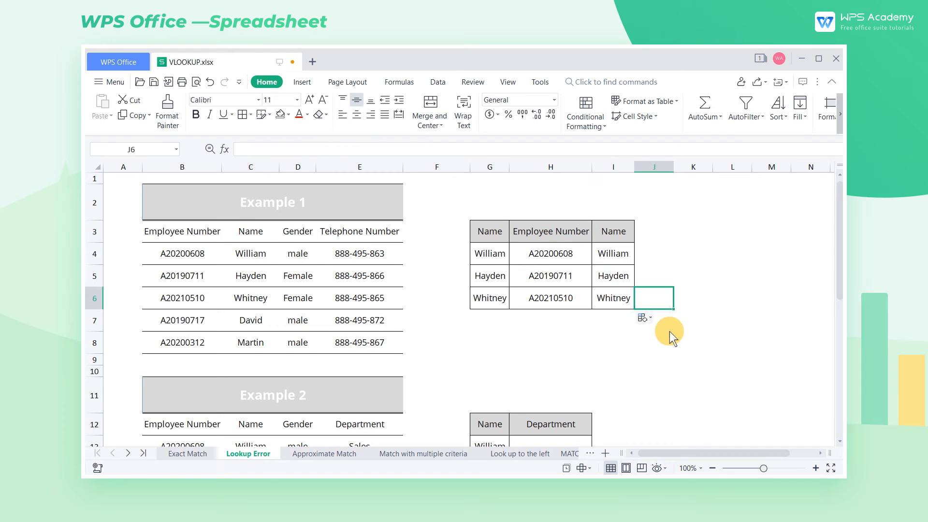
Step: Enter the formula =VLOOKUP(G13,$C$12:$E$17,3,0) in H13 of Example 2 to return the department for the name
scroll(667, 332, "down", 3)
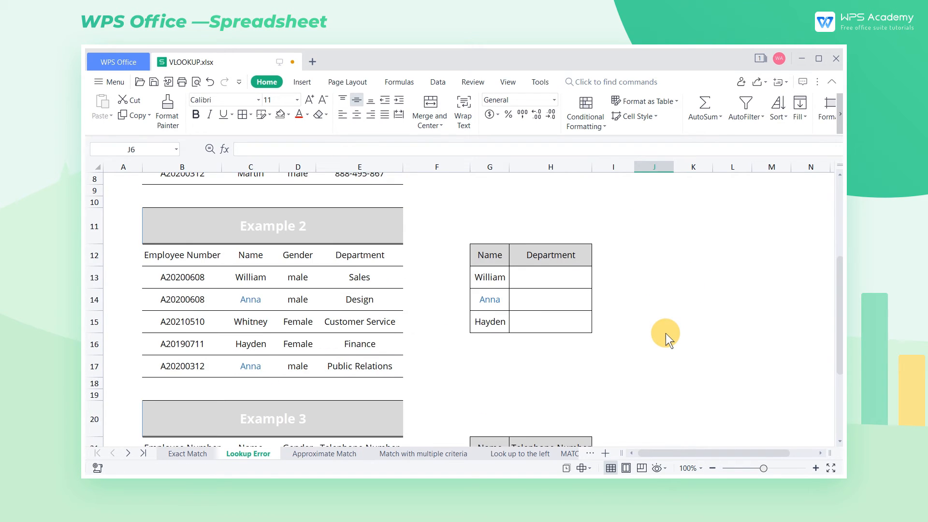
left_click(564, 278)
type("=vl")
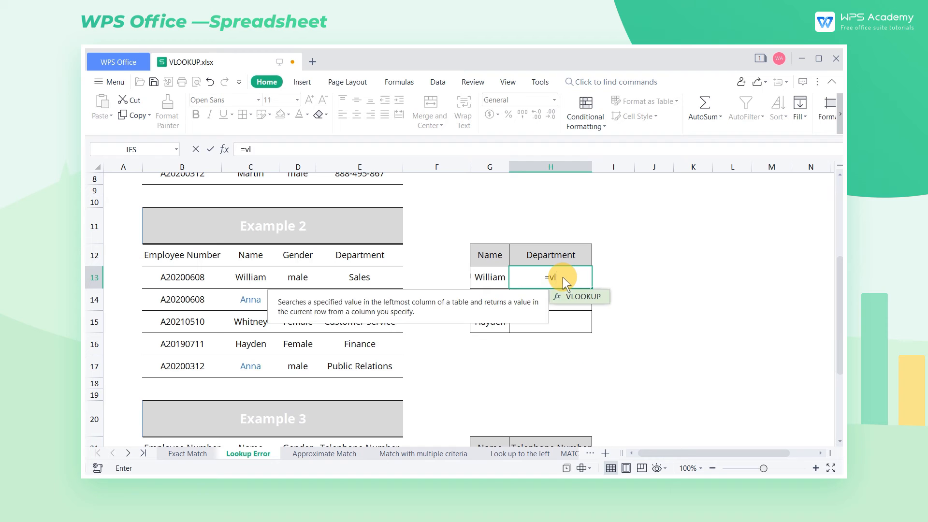
key("Tab")
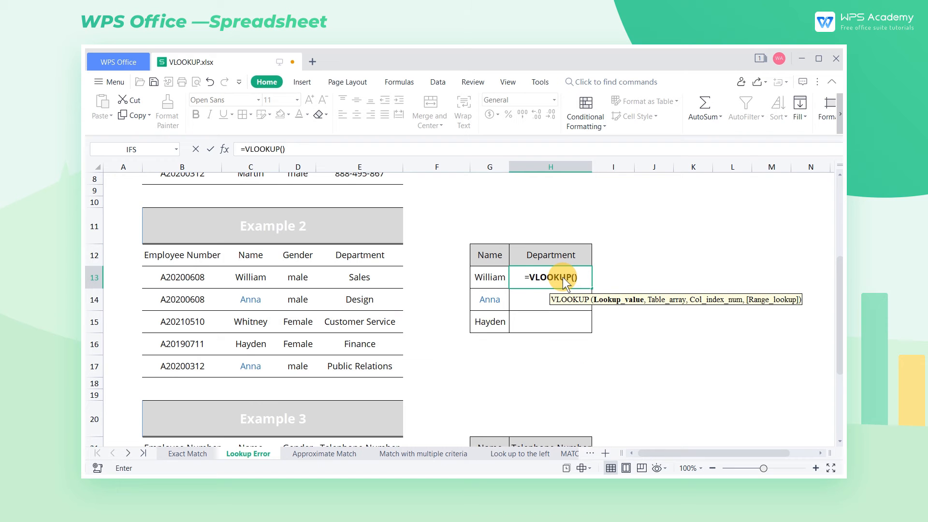
left_click(500, 275)
type(",")
left_click_drag(248, 253, 391, 368)
key("F4")
type(",3,")
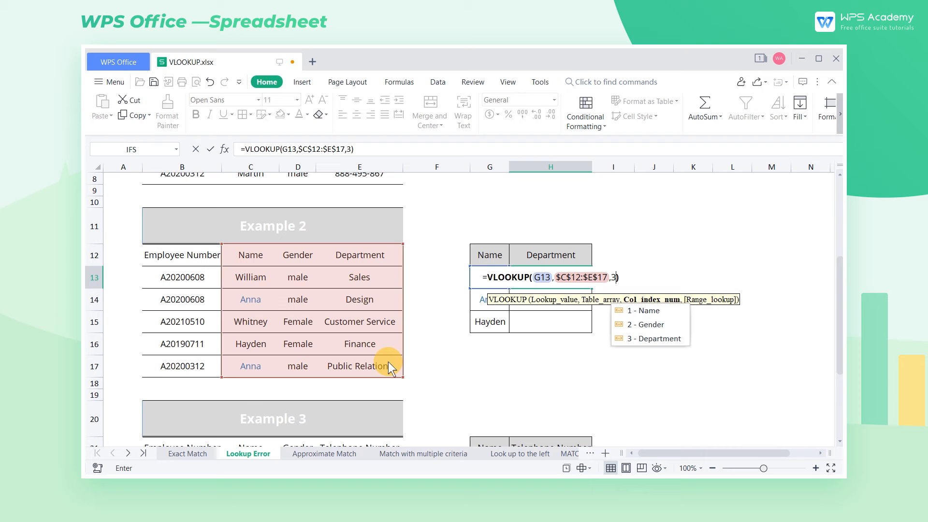
type("0")
key("Return")
Step: Fill the department lookup formula from H13 down through H15
left_click(587, 283)
double_click(592, 287)
left_click(610, 328)
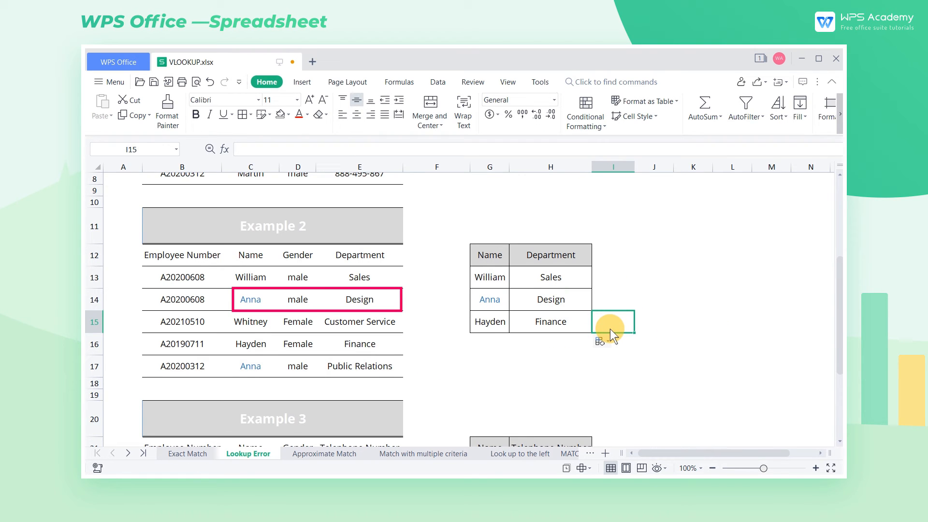
Step: Enter the formula =VLOOKUP(G22,$C$21:$E$26,3,0) in H22 of Example 3 to return the telephone number for the name
scroll(609, 328, "down", 3)
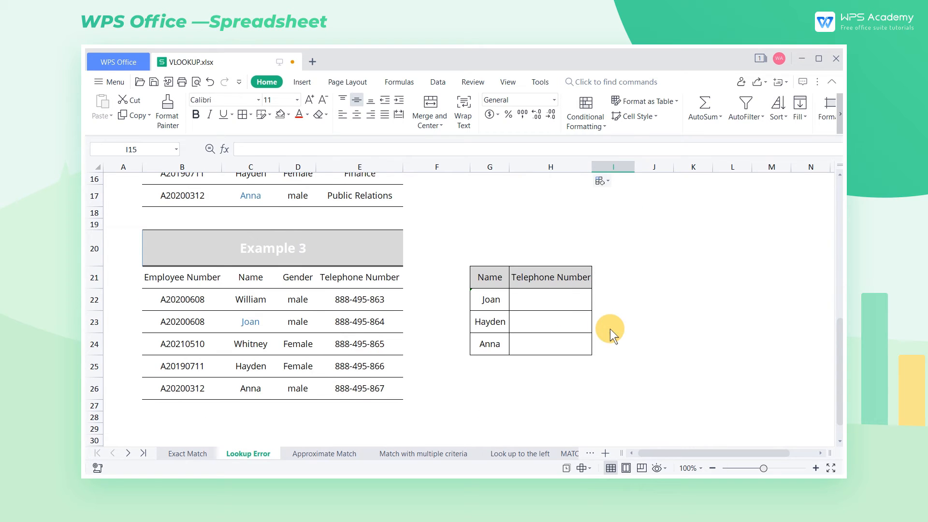
left_click(563, 302)
type("=vl")
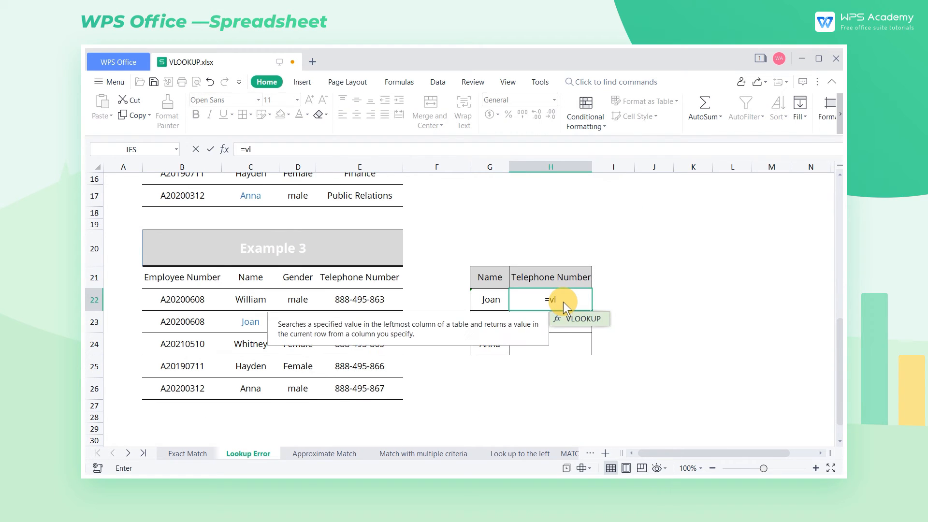
key("Tab")
left_click(497, 297)
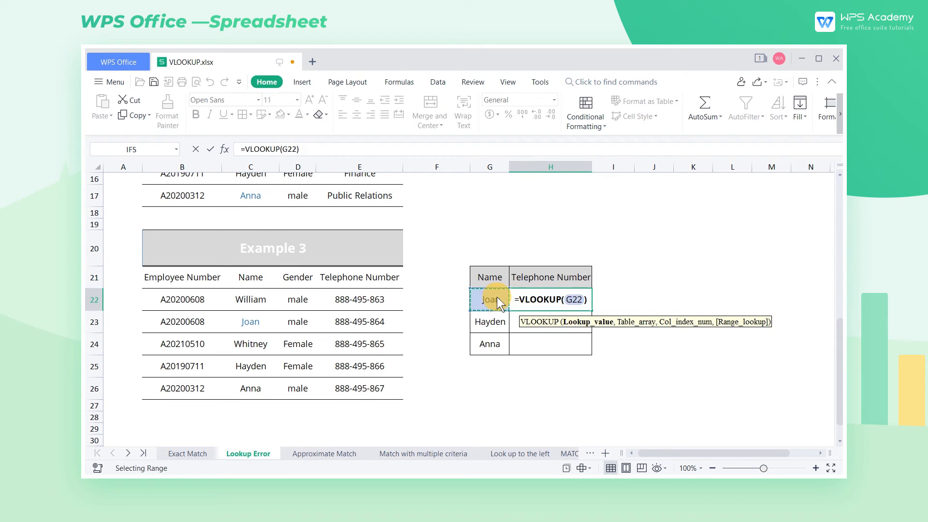
type(",")
left_click_drag(243, 276, 378, 386)
key("F4")
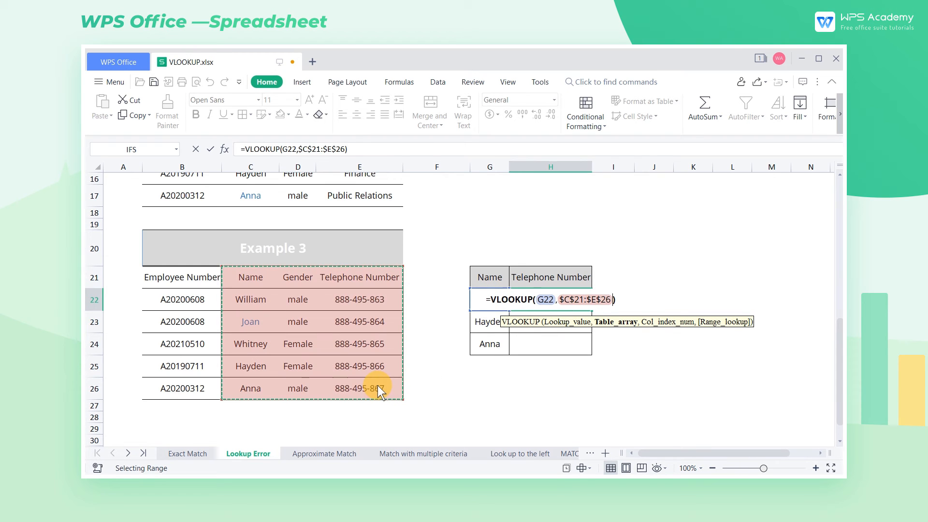
type(",3,0")
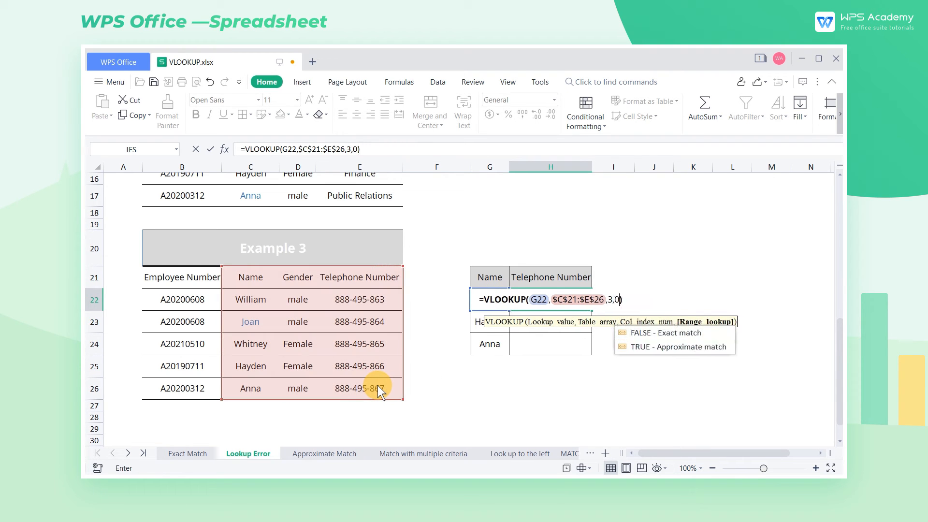
key("Return")
Step: Fill the telephone number lookup formula from H22 down through H24
left_click(586, 304)
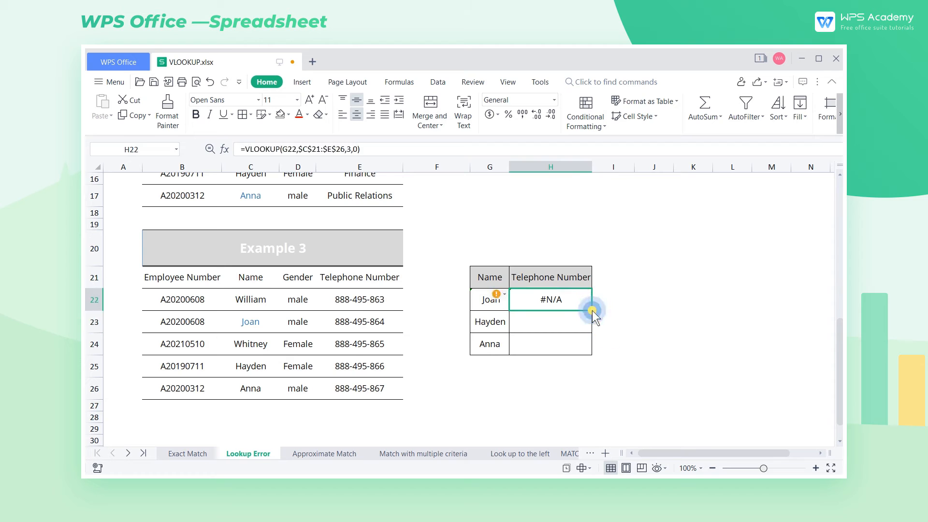
double_click(592, 309)
left_click(604, 316)
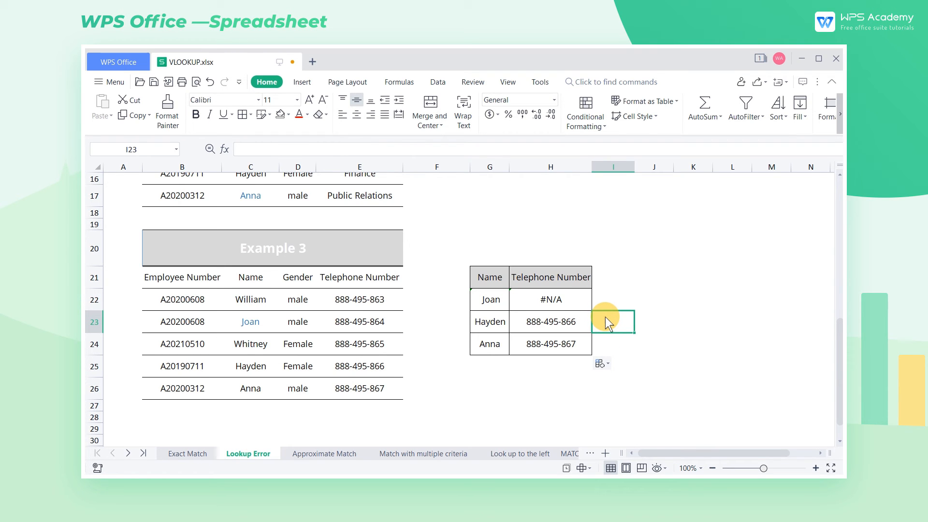
Step: Inspect the lookup value and table range used by the telephone number formula in H22
left_click(573, 301)
double_click(566, 301)
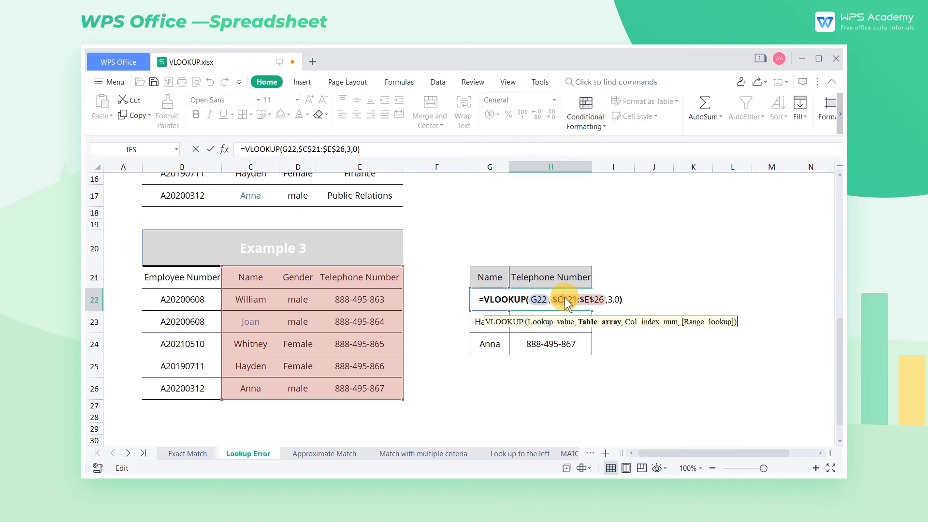
key("Return")
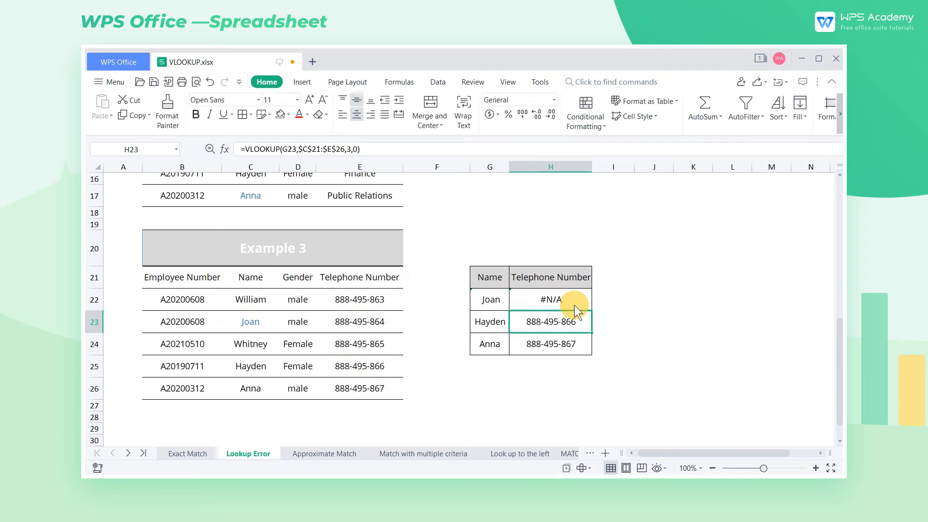
Step: Clear the stray unseen characters from the lookup name in G22
left_click(486, 303)
left_click(462, 294)
left_click(484, 328)
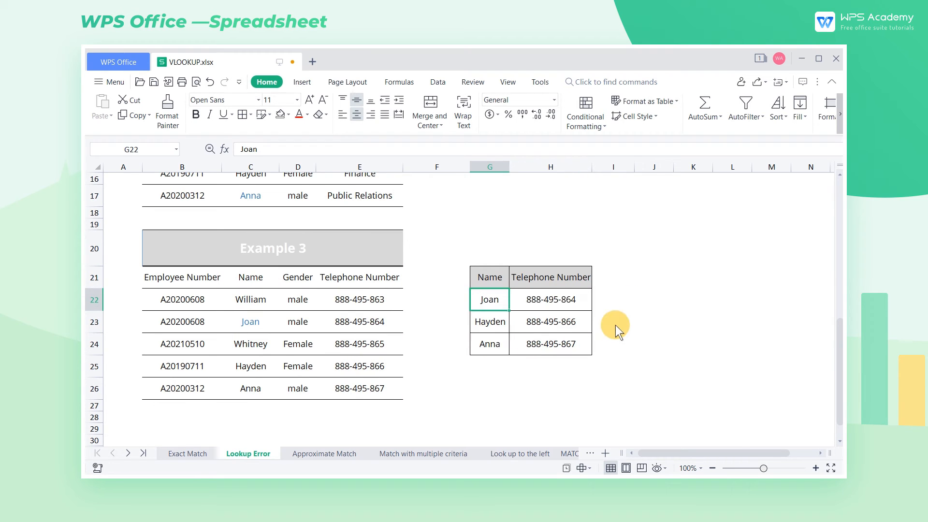
left_click(616, 325)
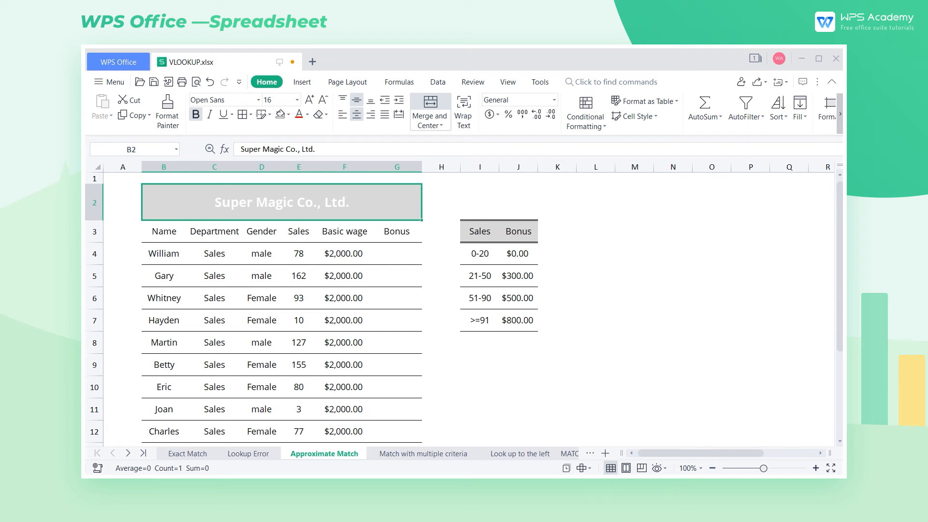
Step: On the Approximate Match sheet, examine the bonus tiers in I3:J7 and the first employee's sales in row 4
left_click_drag(494, 235, 532, 313)
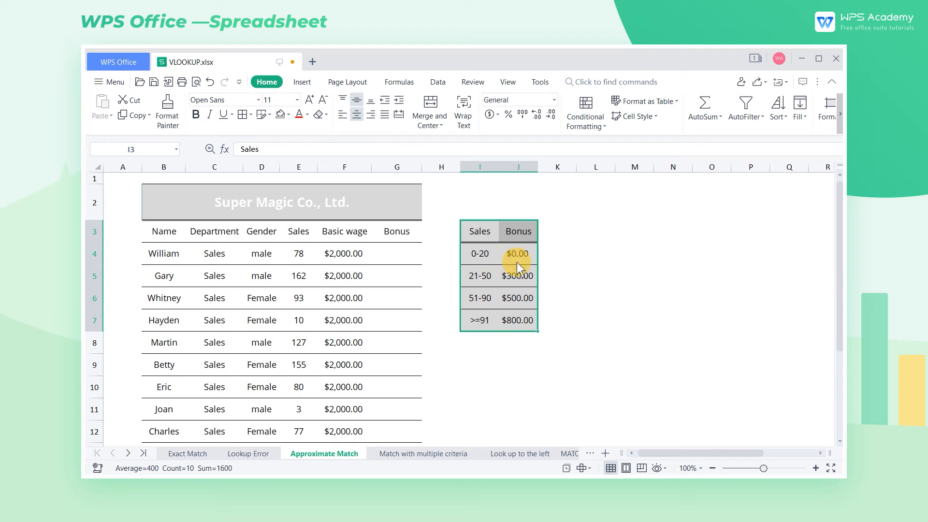
left_click_drag(488, 259, 515, 282)
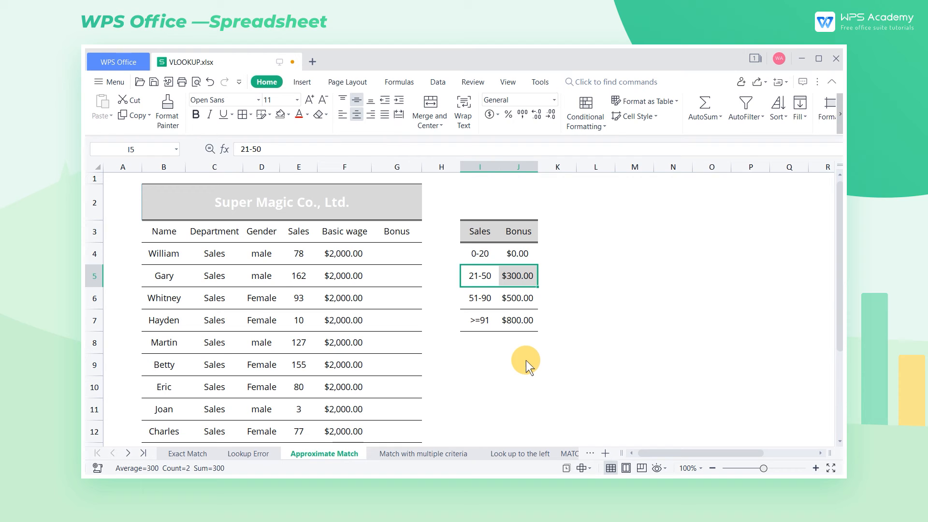
left_click_drag(159, 256, 289, 259)
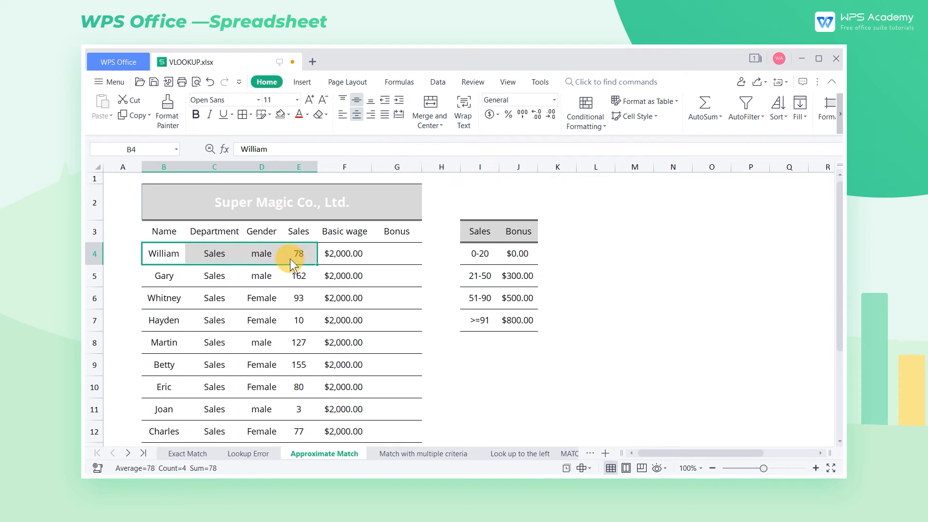
Step: Enter a sample bonus of 500 in G4 and clear the cell again
left_click(395, 255)
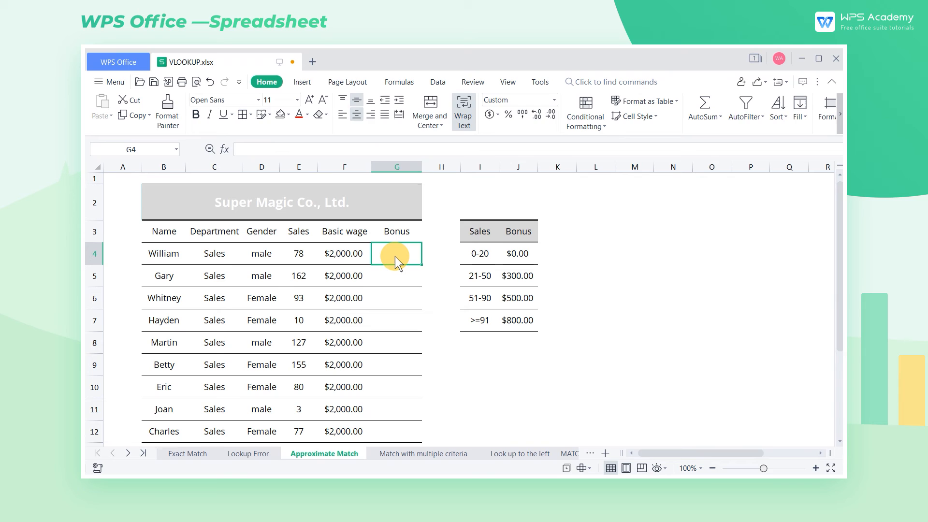
type("500")
left_click(430, 256)
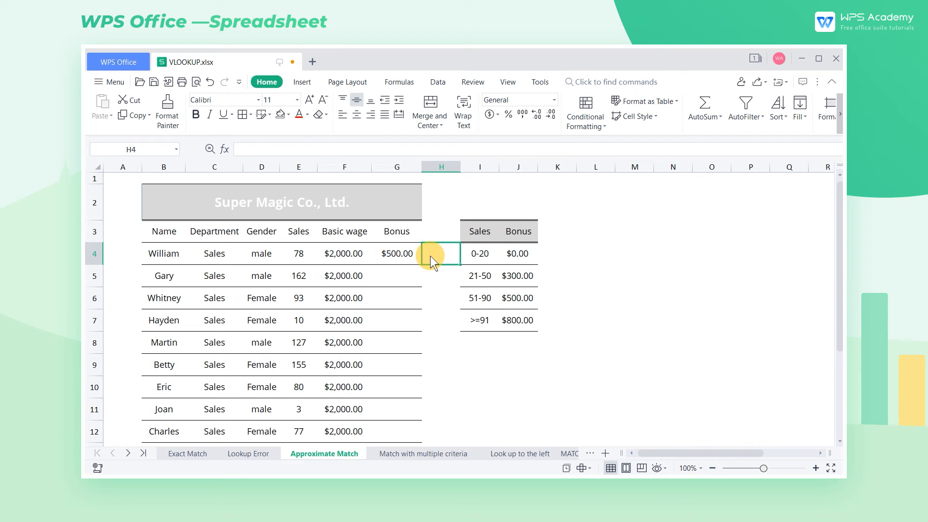
left_click(403, 252)
key("Delete")
Step: Insert one blank column to the left of column I, before the bonus tier table
left_click(479, 168)
right_click(478, 167)
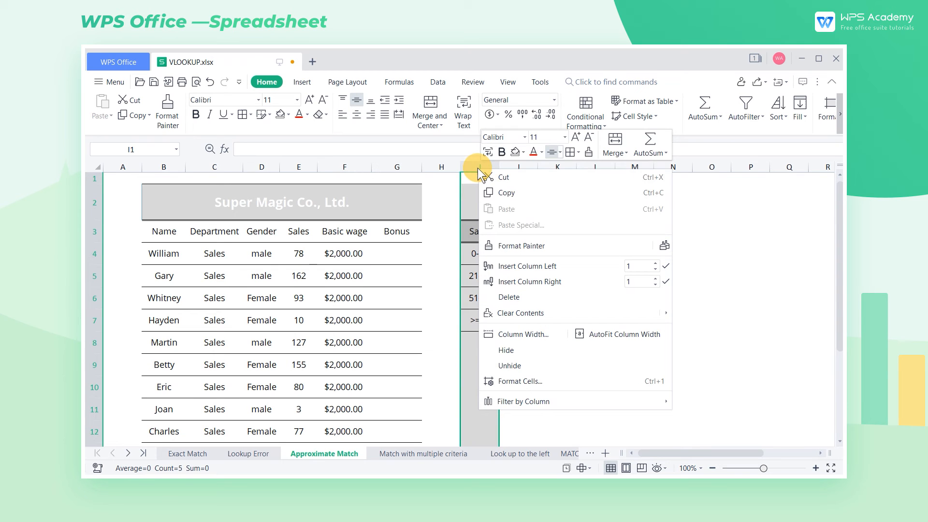
left_click(502, 265)
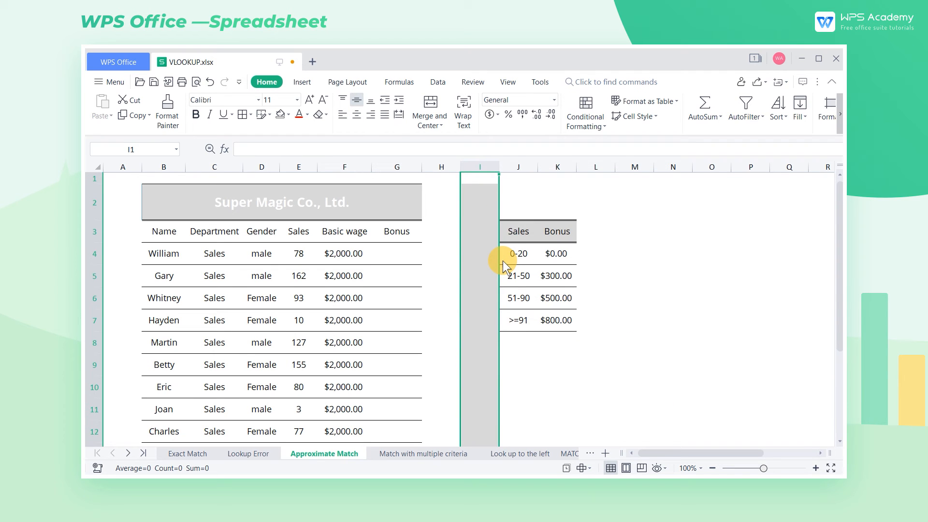
Step: Enter the lower limits of the sales tiers, 0, 21, 51 and 91, in cells I4 to I7
left_click(485, 256)
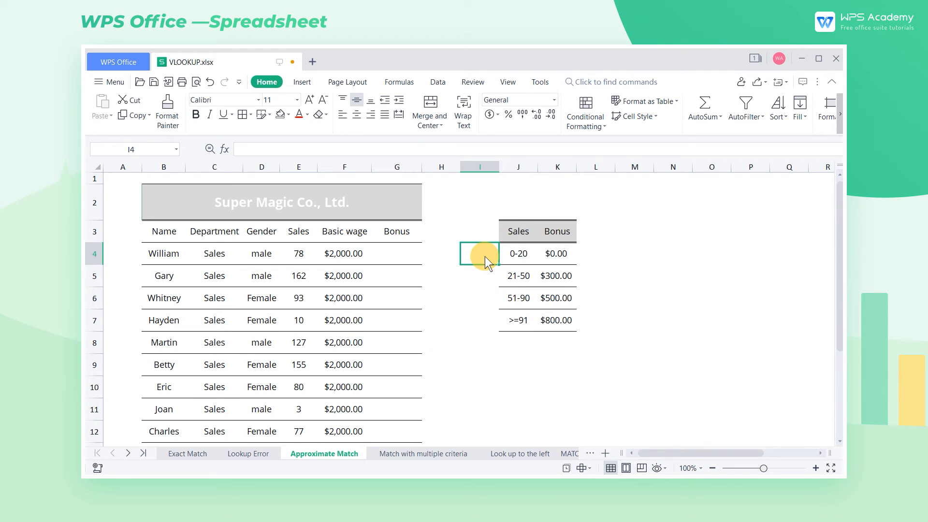
type("0")
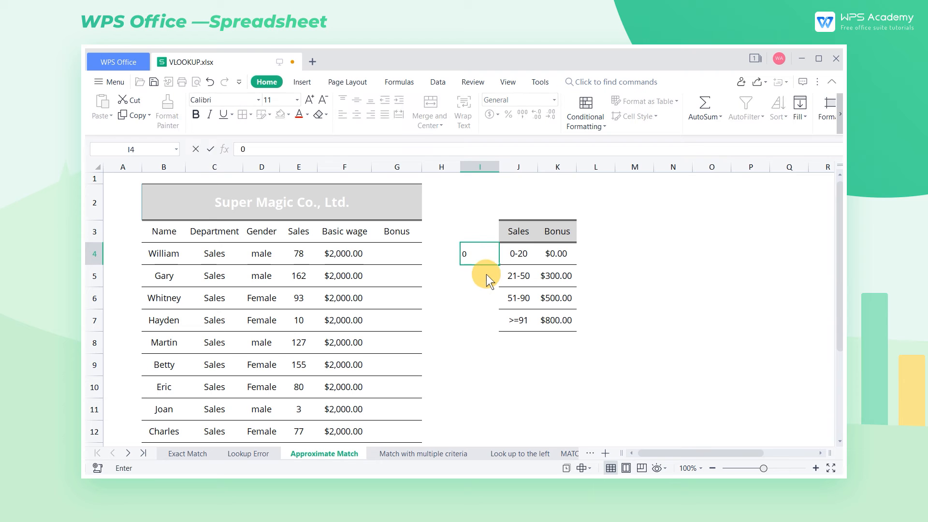
left_click(486, 274)
type("21")
left_click(488, 298)
type("5")
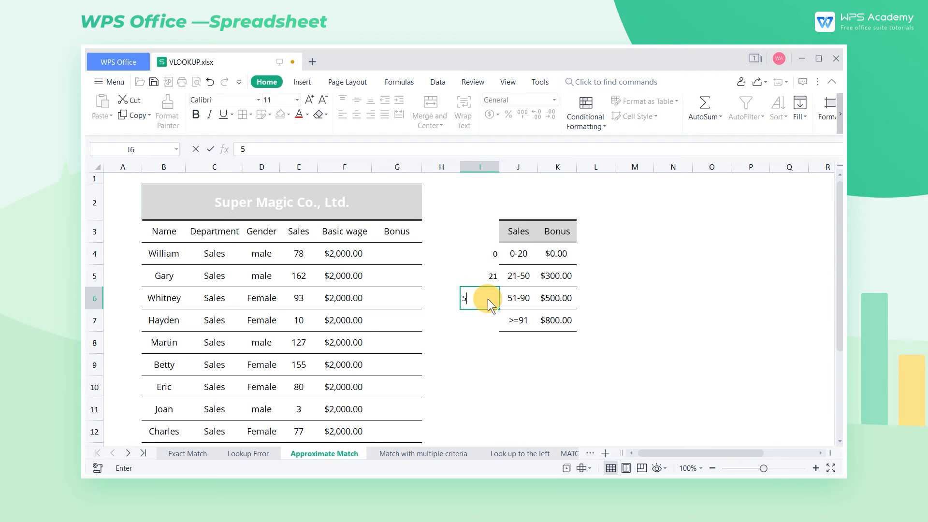
type("1")
left_click(487, 320)
type("9")
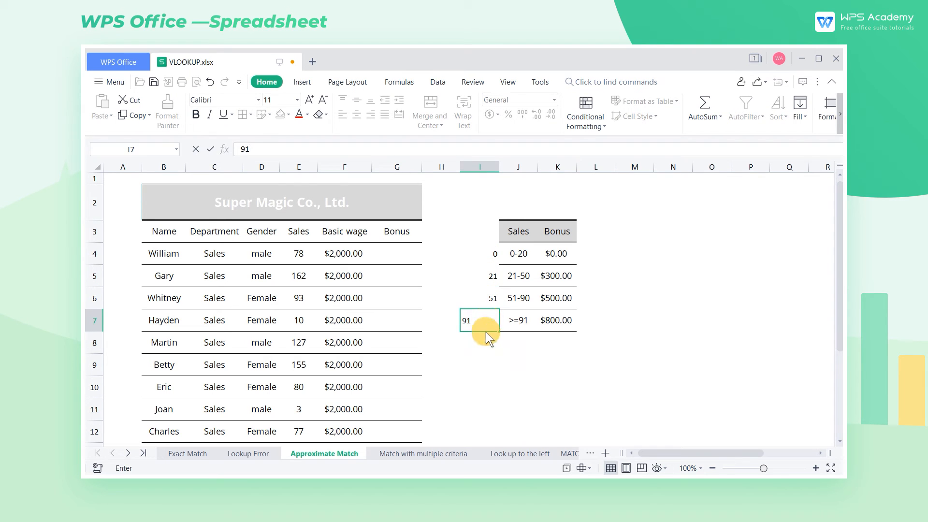
type("1")
Step: Copy the formatting of column J onto column I with Format Painter
left_click(518, 169)
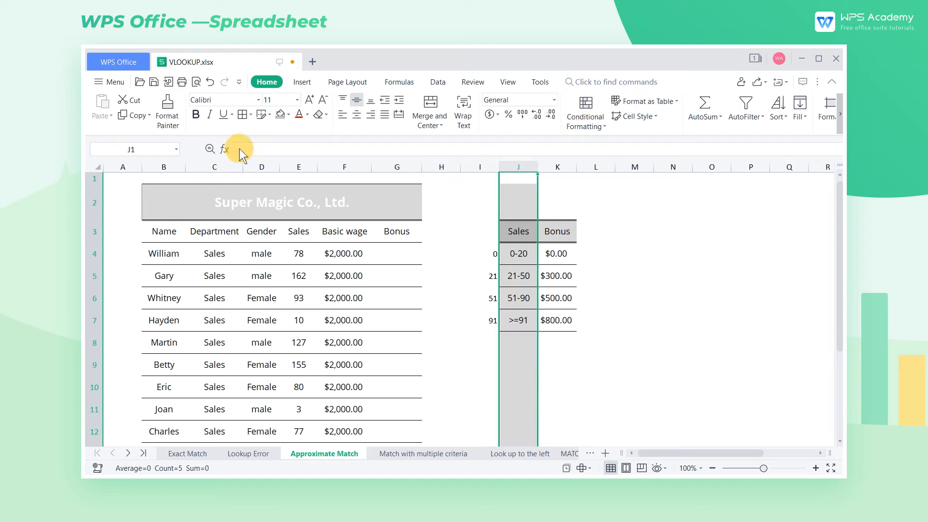
left_click(169, 115)
left_click(475, 165)
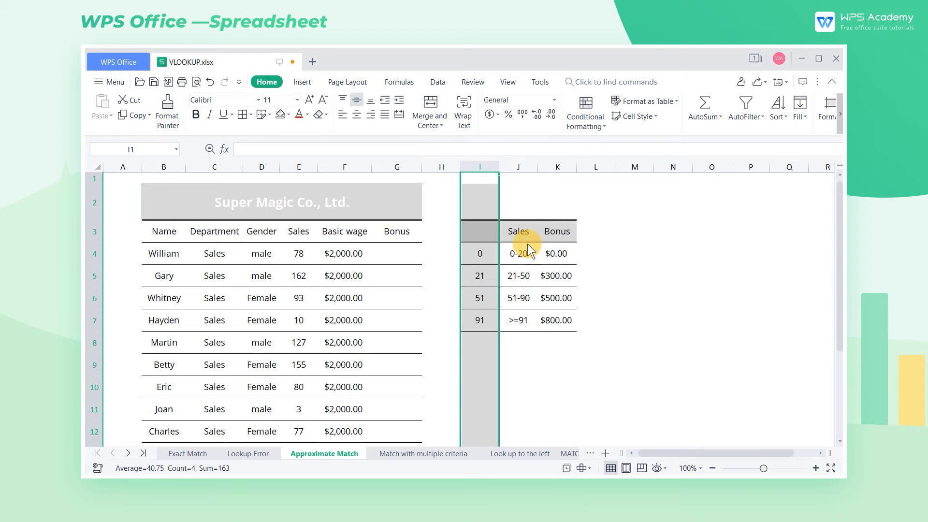
left_click(533, 340)
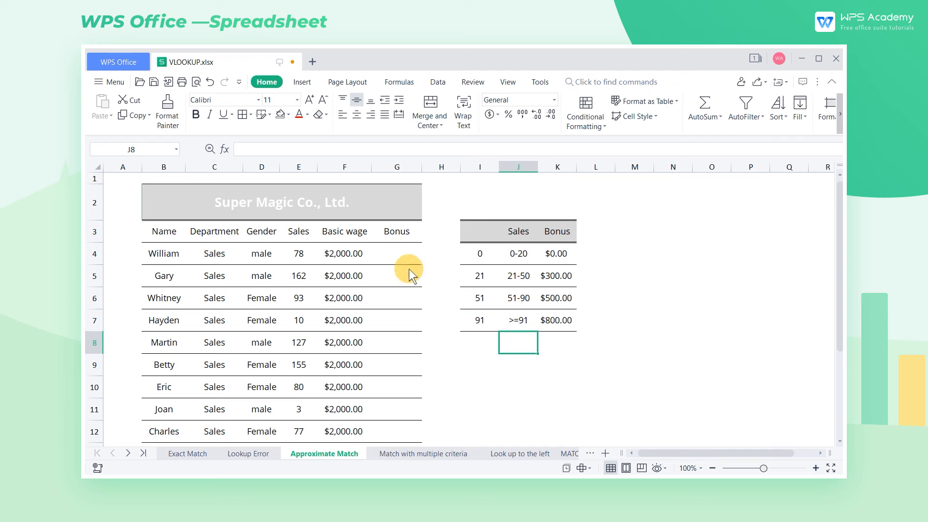
Step: Enter =VLOOKUP(E4,$I$3:$K$7,3,1) in G4 to look up the bonus by sales tier with an approximate match
left_click(399, 251)
type("=vl")
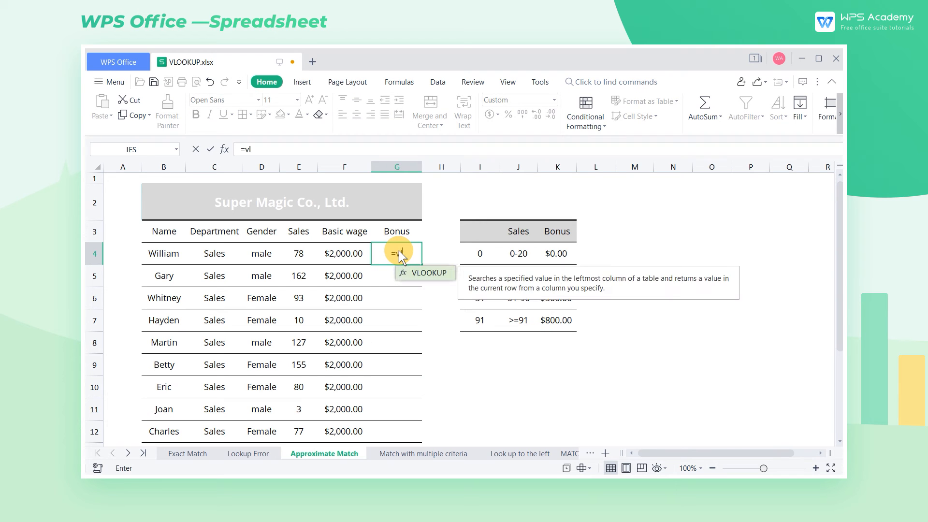
key("Tab")
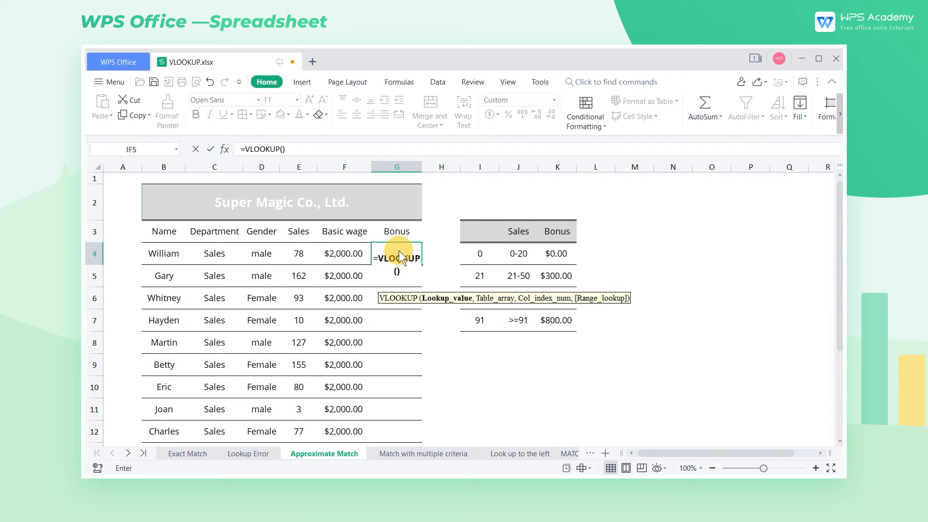
left_click(303, 253)
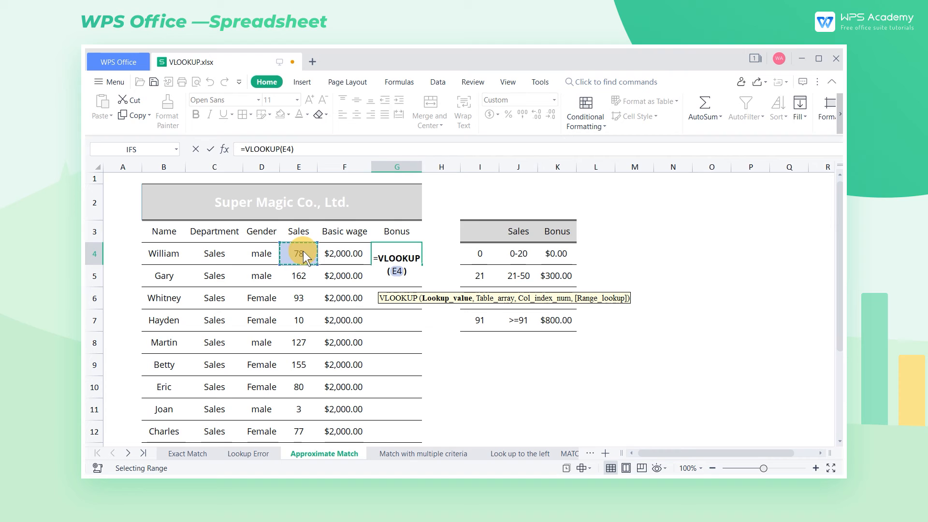
type(",")
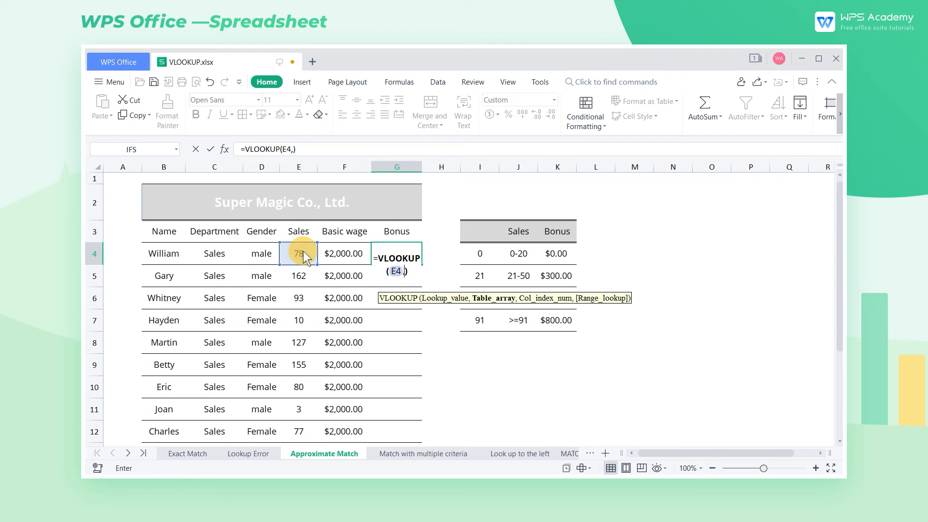
left_click_drag(478, 230, 558, 319)
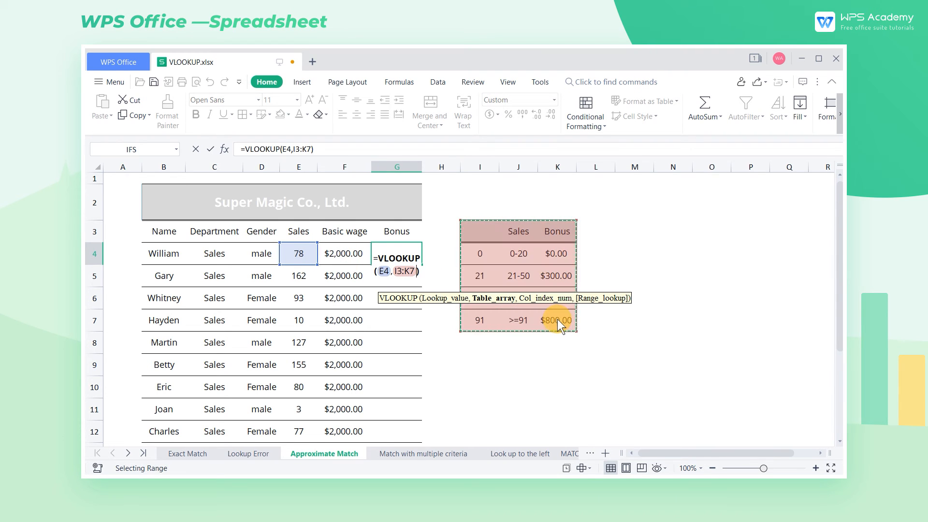
key("F4")
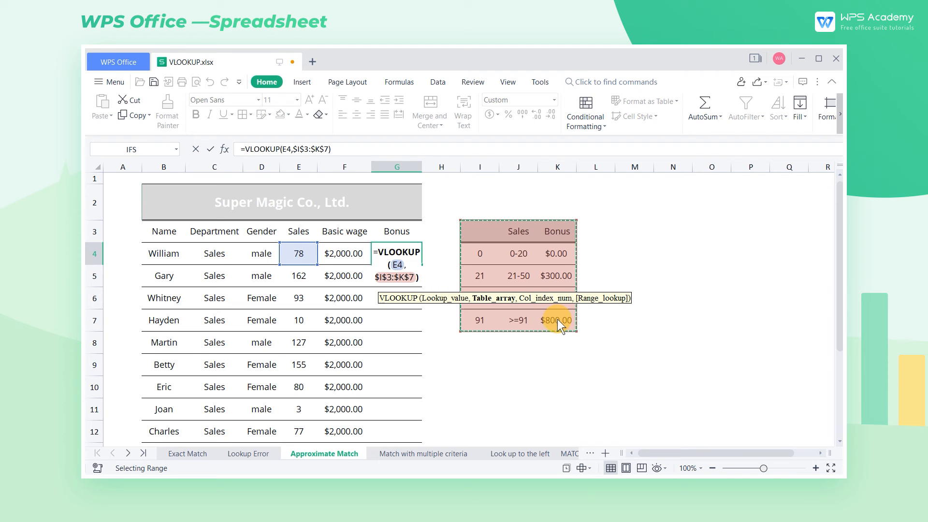
type(",")
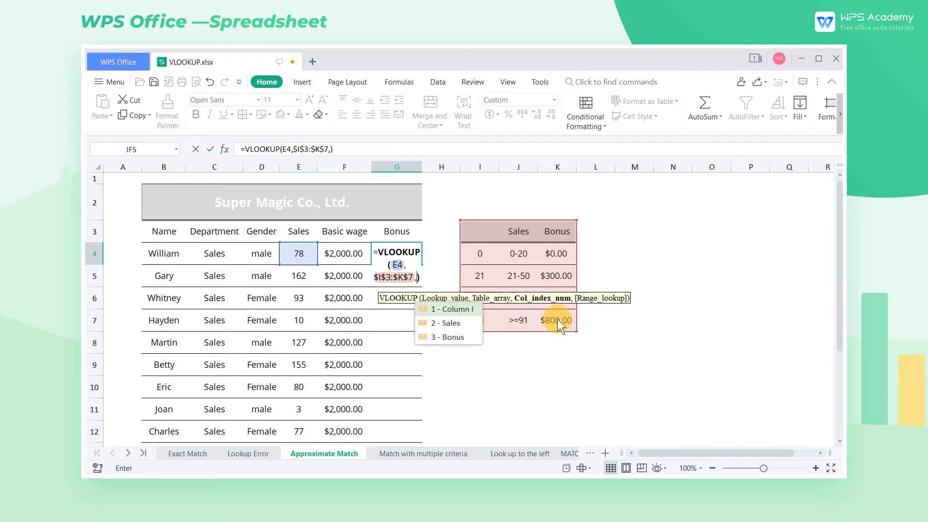
type("3")
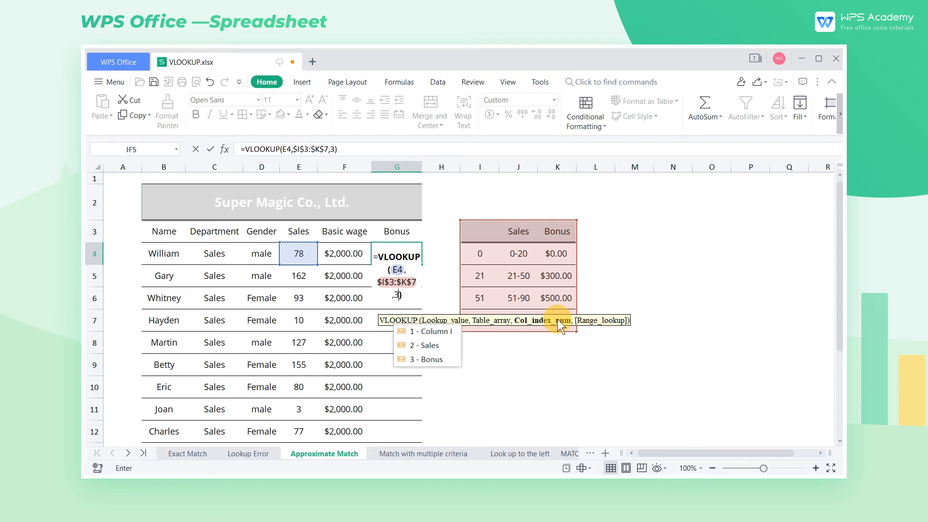
type(",")
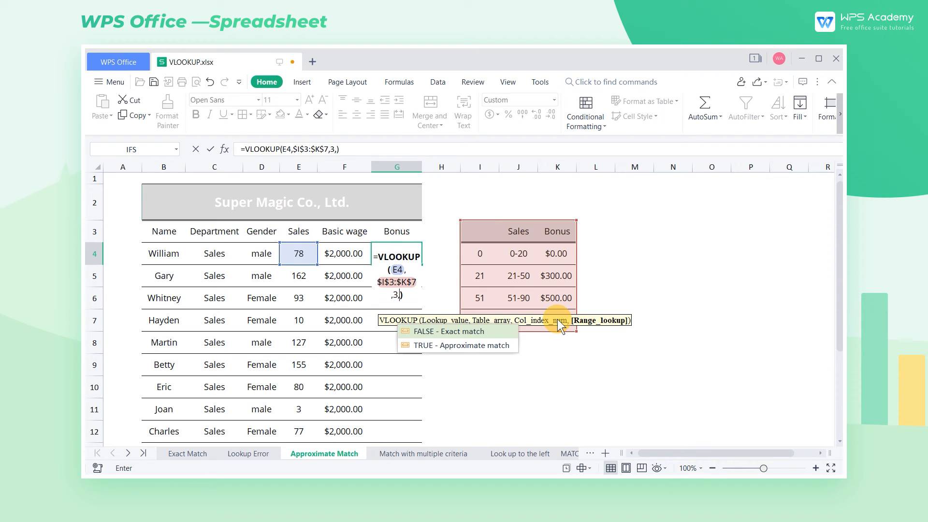
type("1")
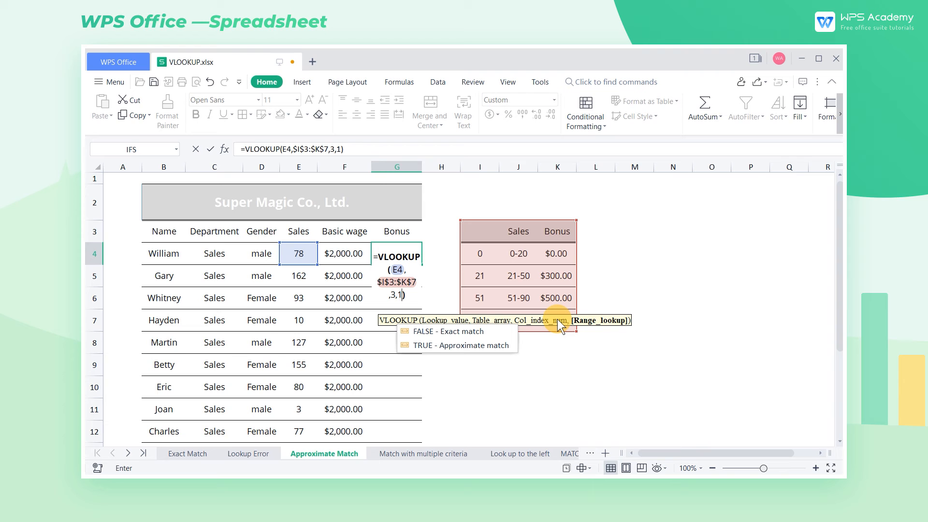
key("Return")
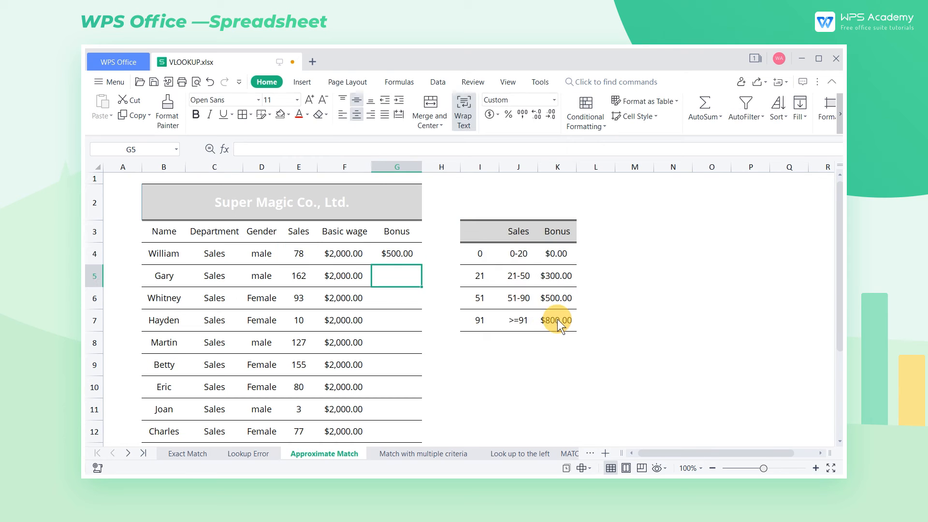
Step: Fill the bonus formula from G4 down the rest of the Bonus column
left_click(418, 261)
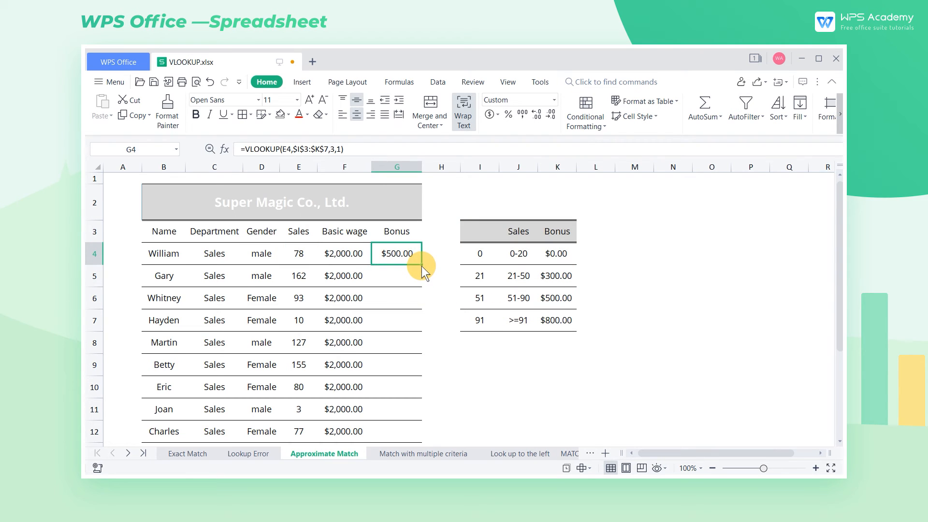
double_click(420, 267)
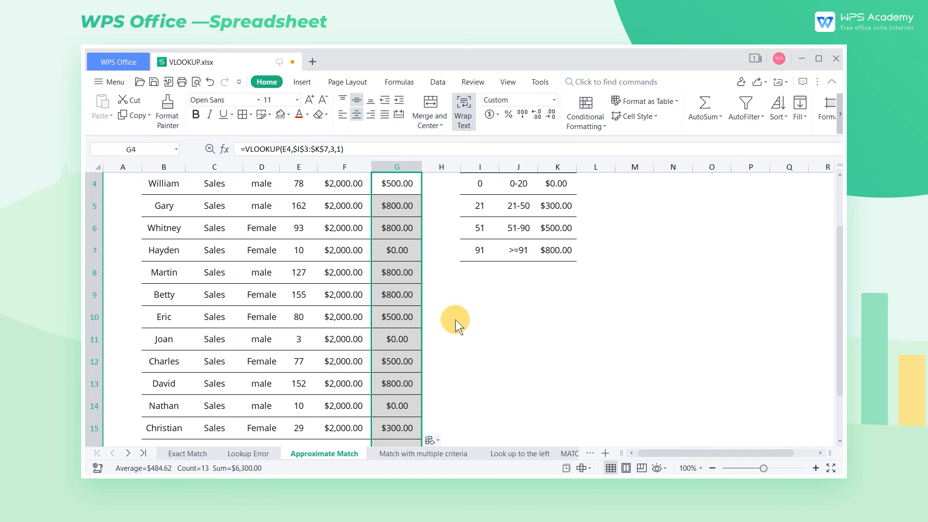
scroll(455, 319, "down", 1)
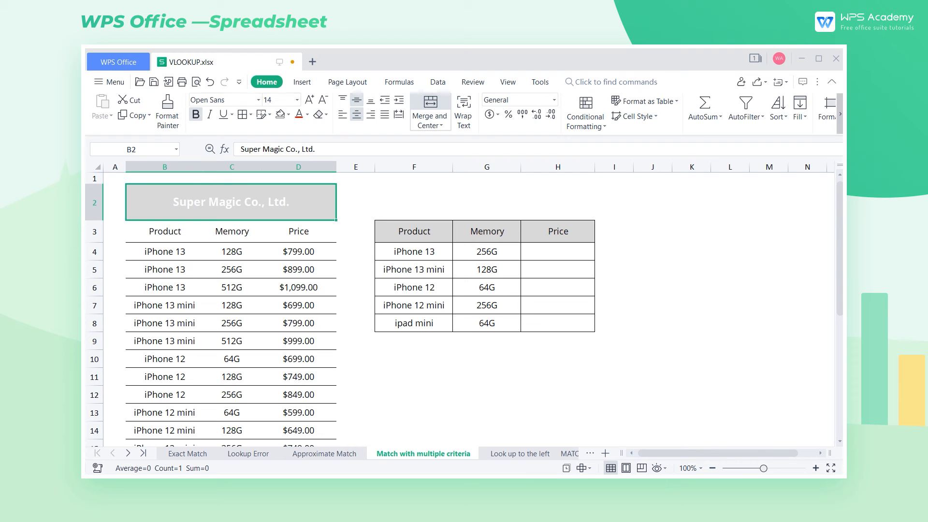
Step: On the Match with multiple criteria sheet, insert one blank column to the left of the Price column D
left_click_drag(430, 253, 482, 253)
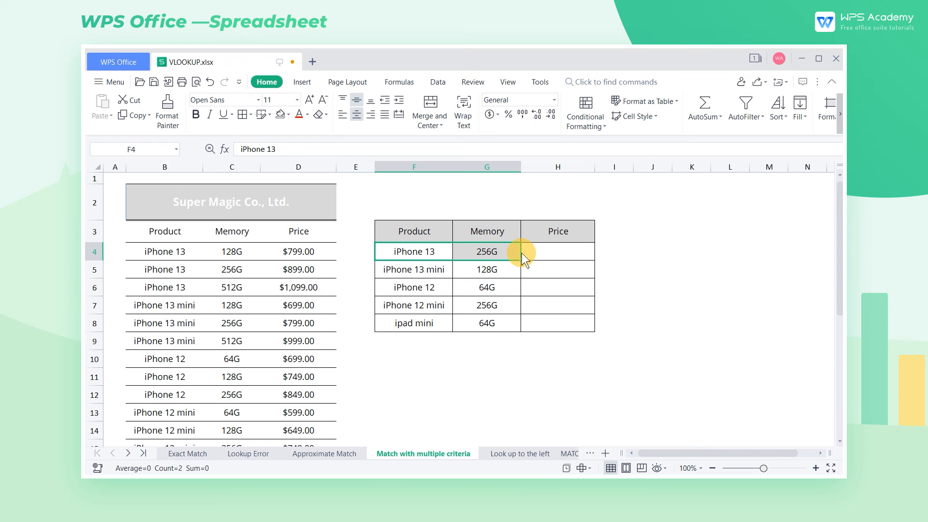
left_click(279, 168)
right_click(280, 169)
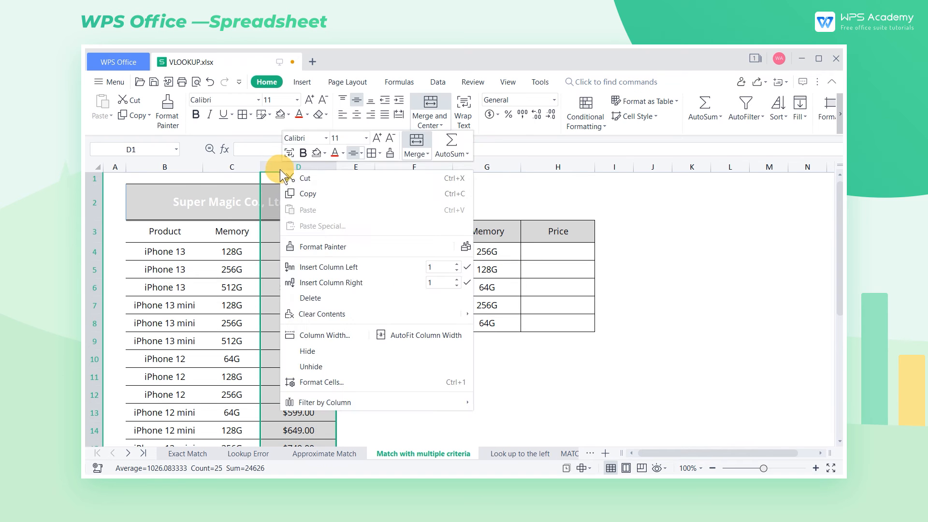
left_click(325, 267)
Step: Enter =B4&C4 in D4 to join the product and memory into one lookup key
left_click(304, 252)
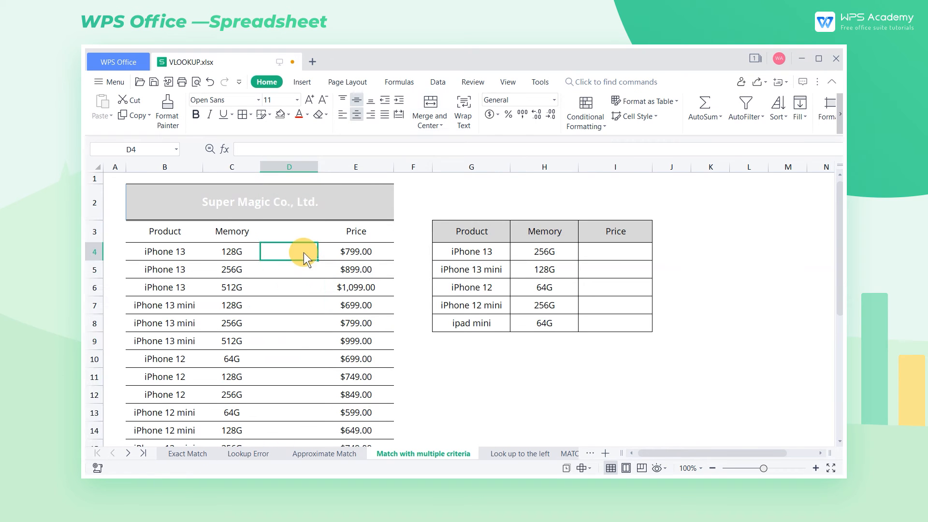
type("=")
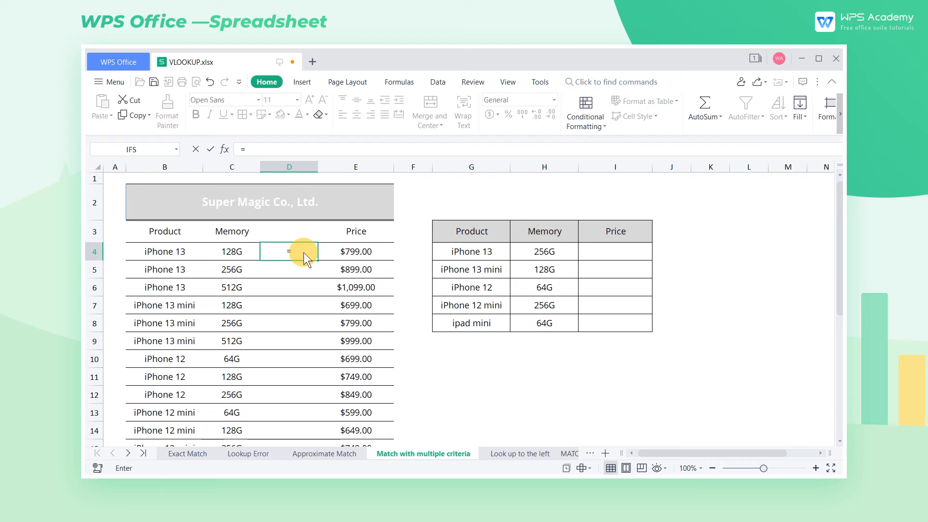
left_click(190, 256)
type("&")
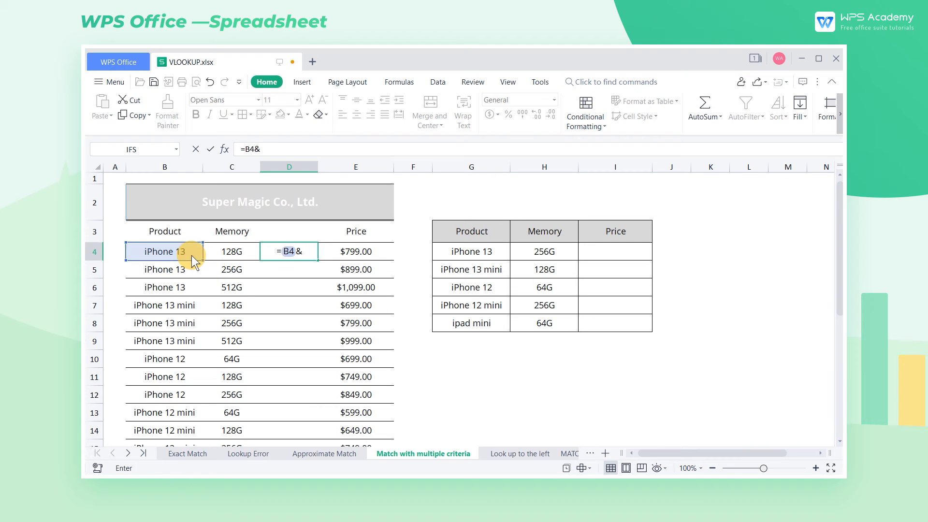
left_click(220, 249)
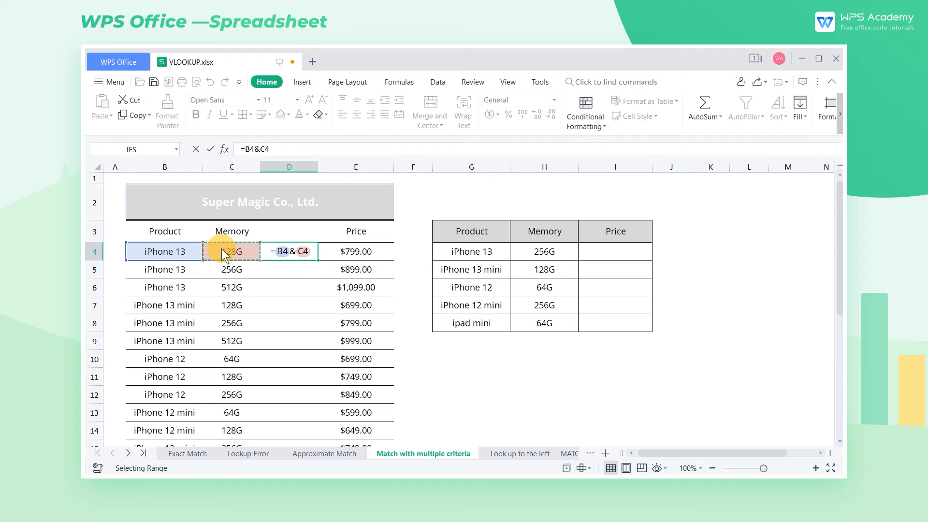
key("Return")
Step: Fill the D4 formula down to the end of the product list and fit column D's width to its contents
left_click(312, 251)
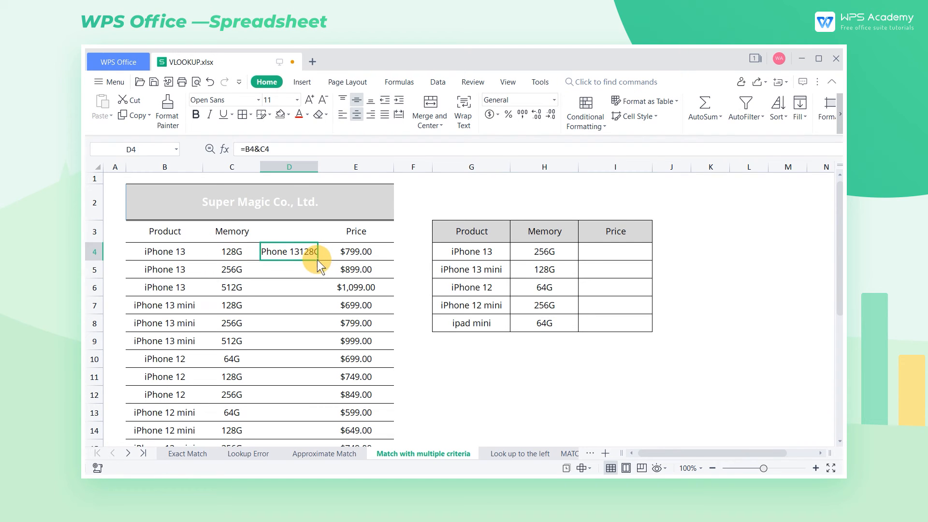
double_click(317, 260)
double_click(318, 168)
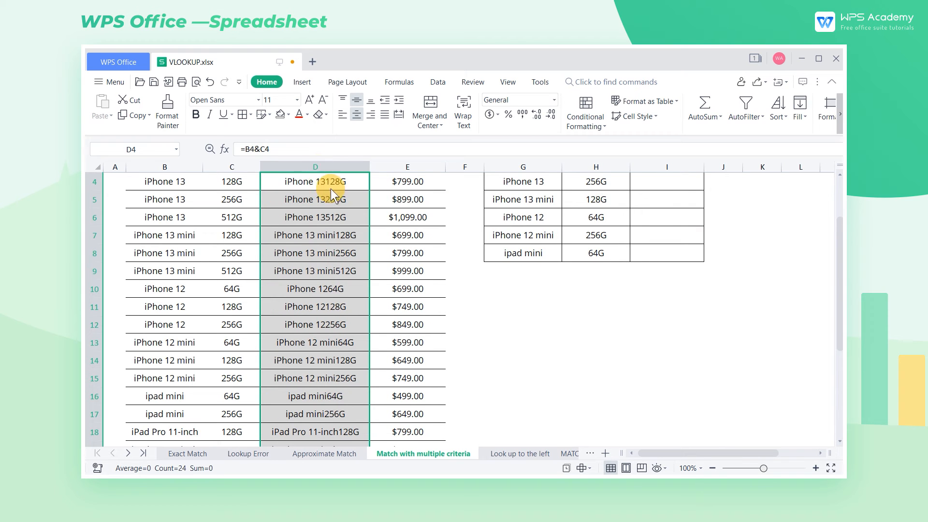
Step: Enter =VLOOKUP(G4&H4,$D$3:$E$27,2,0) in I4 to find the price by product and memory with an exact match
scroll(382, 292, "up", 1)
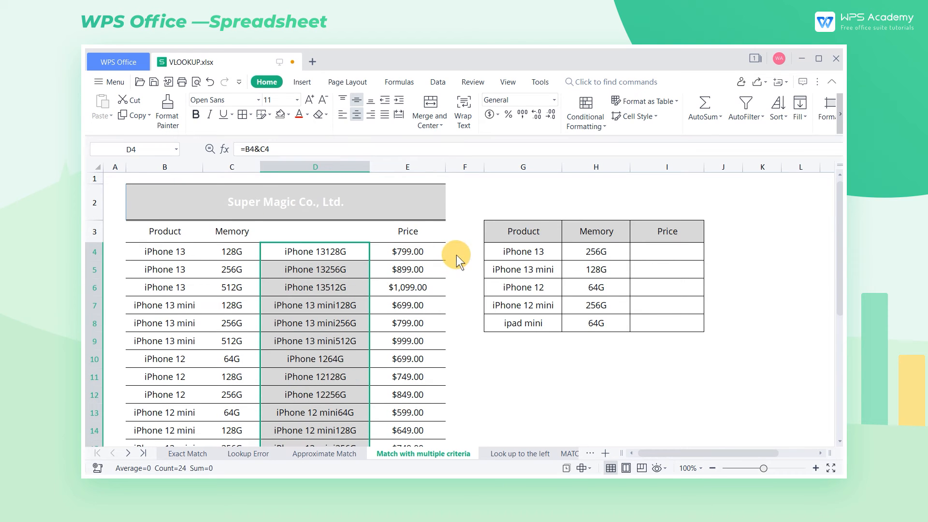
double_click(666, 248)
type("=vl")
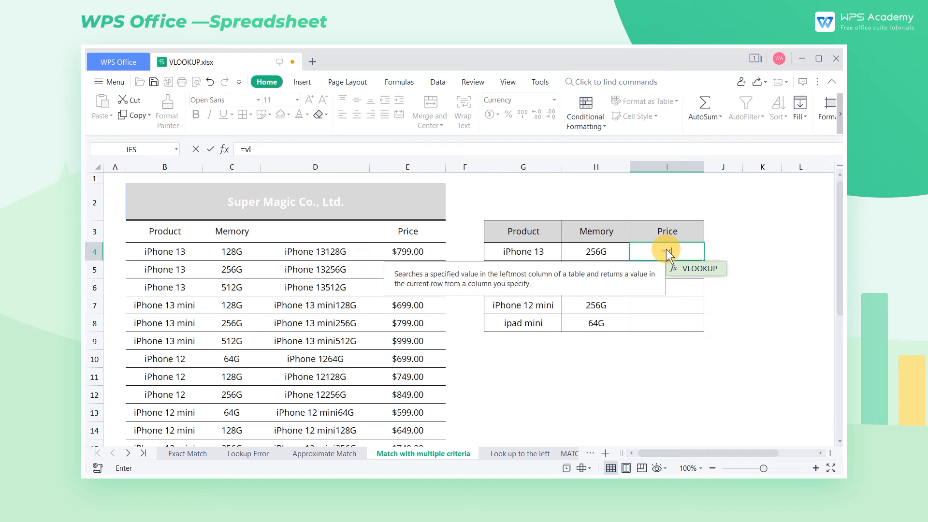
key("Tab")
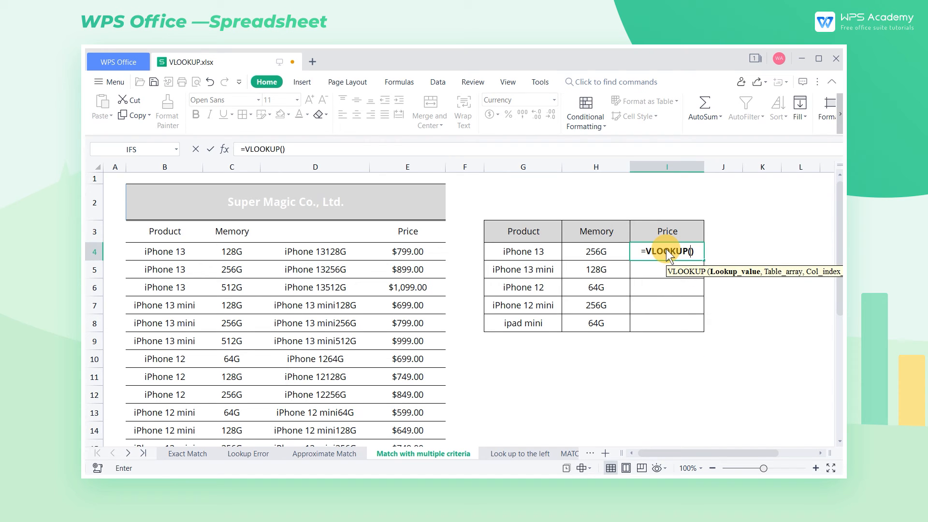
left_click(518, 249)
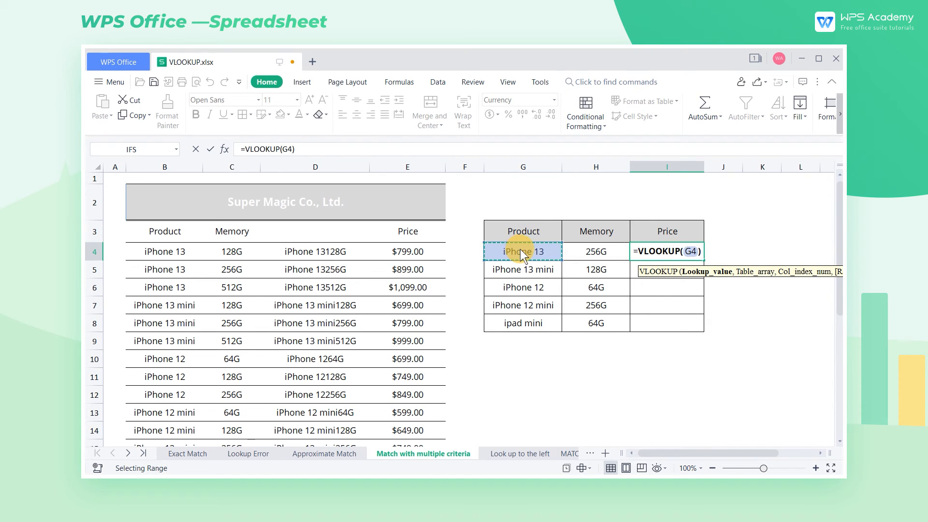
type("&")
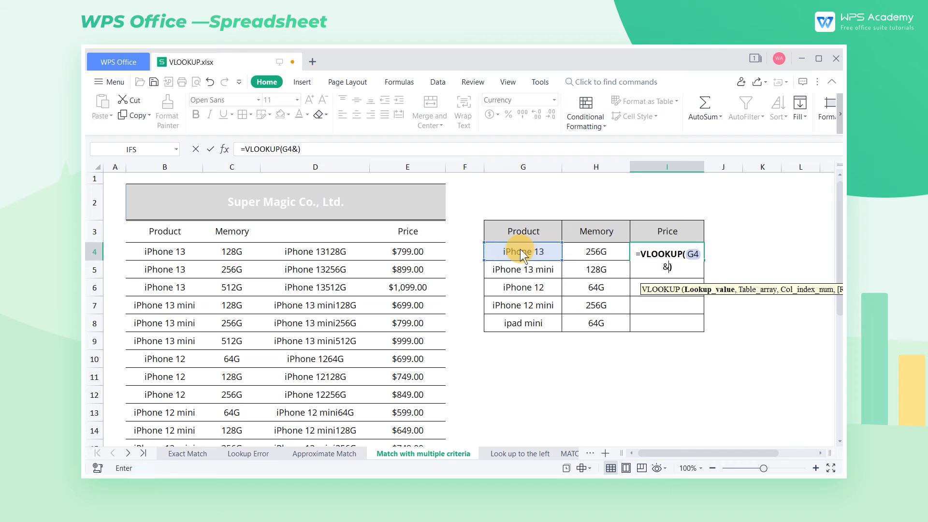
left_click(588, 253)
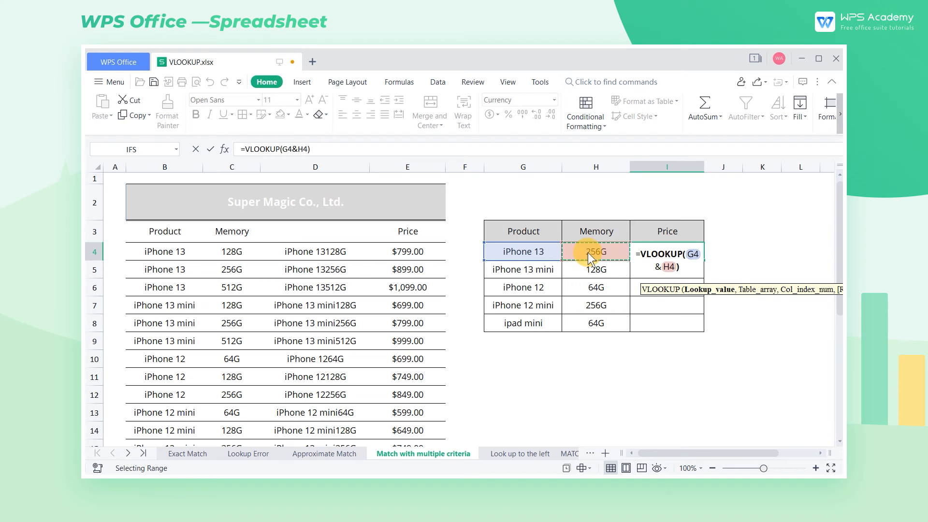
type(",")
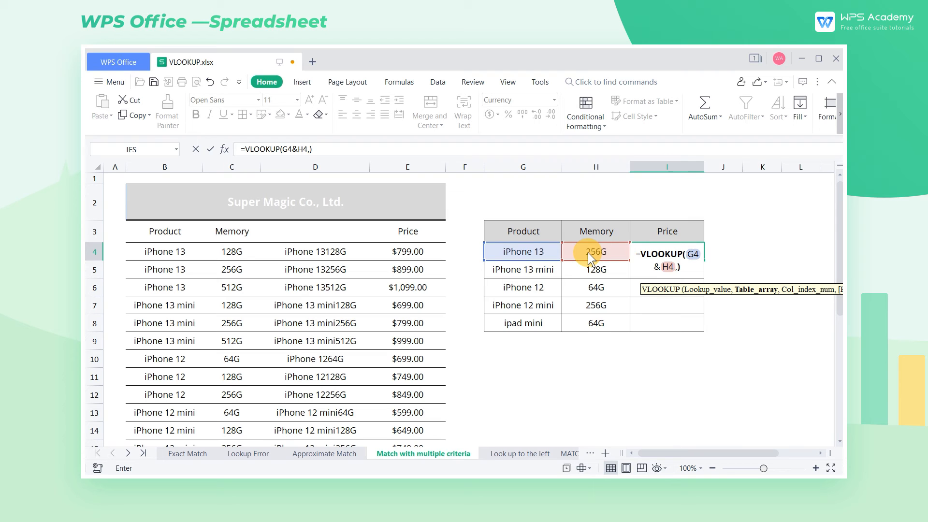
left_click_drag(290, 231, 423, 382)
scroll(424, 380, "up", 1)
key("F4")
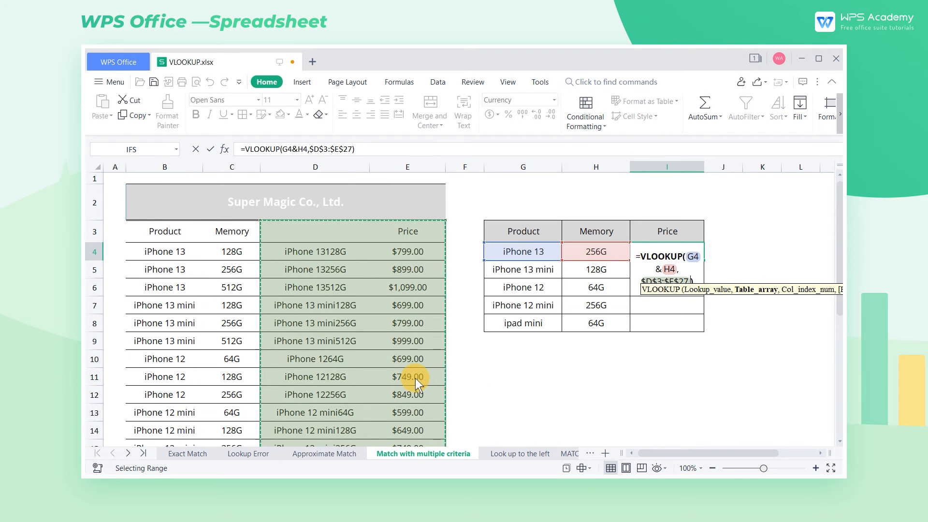
type(",2")
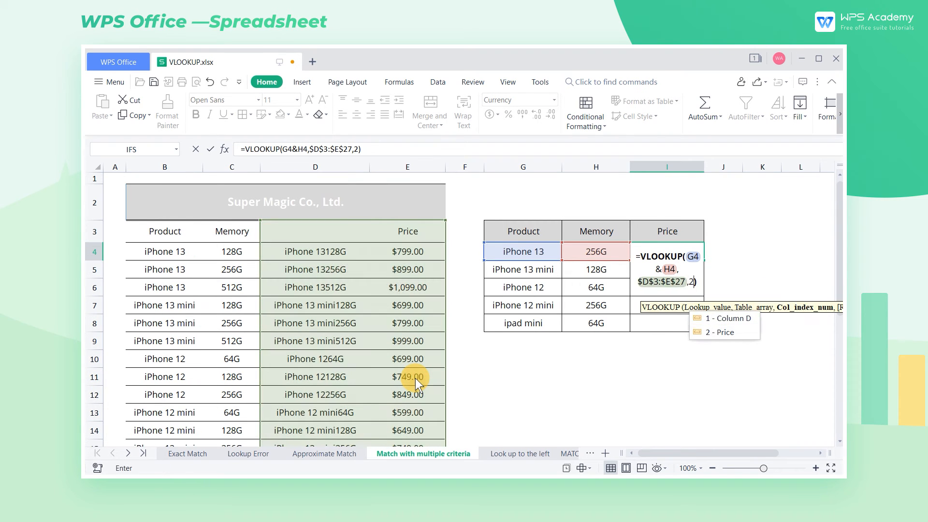
type(",0")
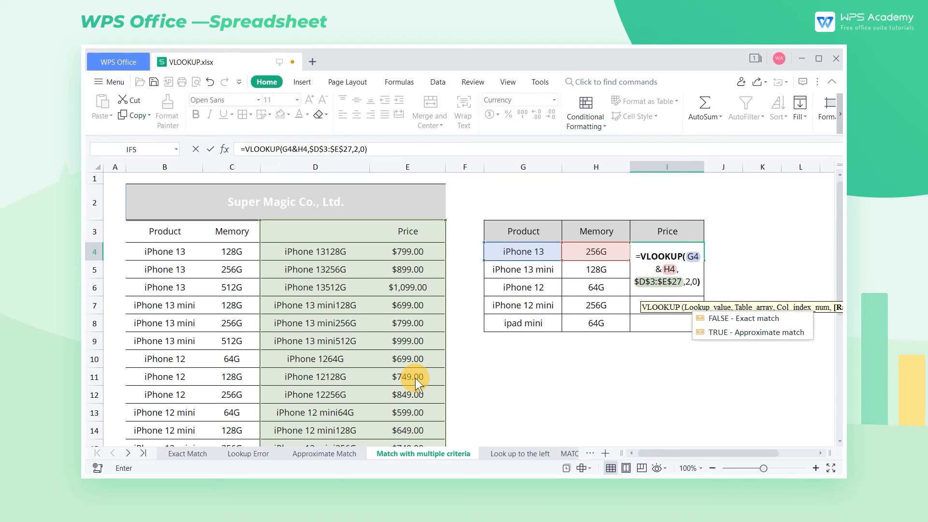
key("Return")
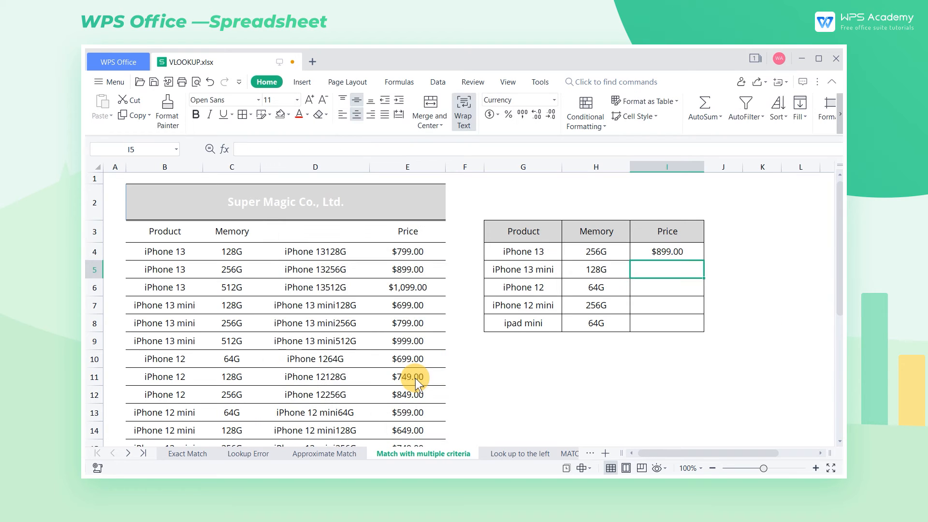
Step: Fill the price formula from I4 down to I8 and deselect the range
left_click(700, 250)
double_click(706, 261)
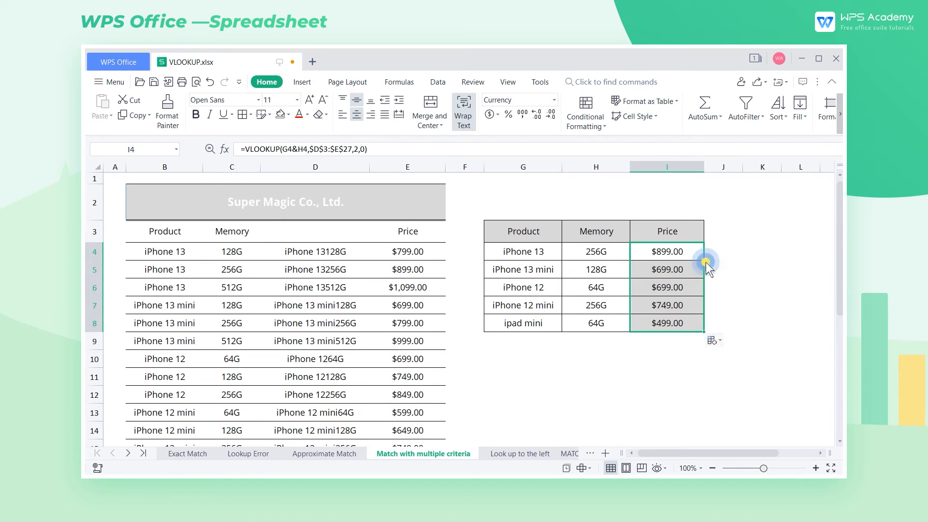
left_click(724, 295)
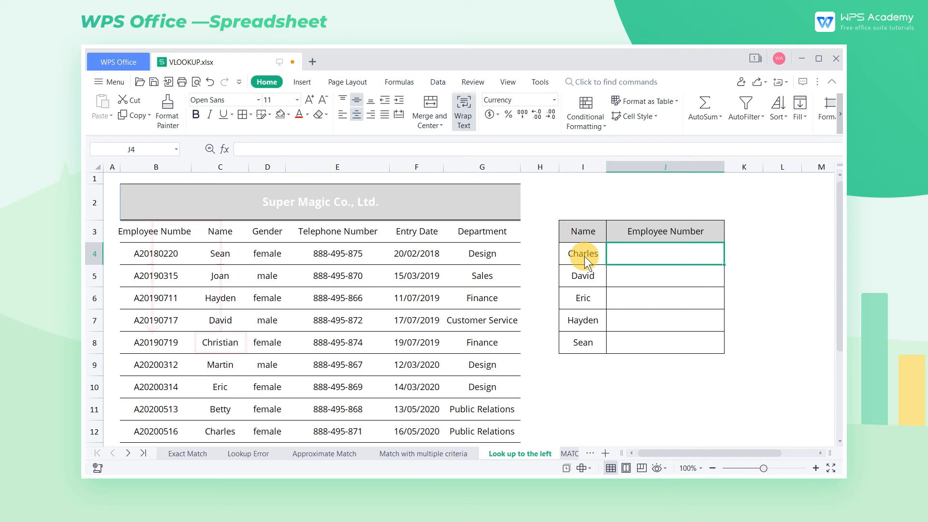
Step: In J4, start a LOOKUP formula with I4 as the lookup value and $C$3:$C$16 as the lookup vector
left_click_drag(585, 256, 585, 344)
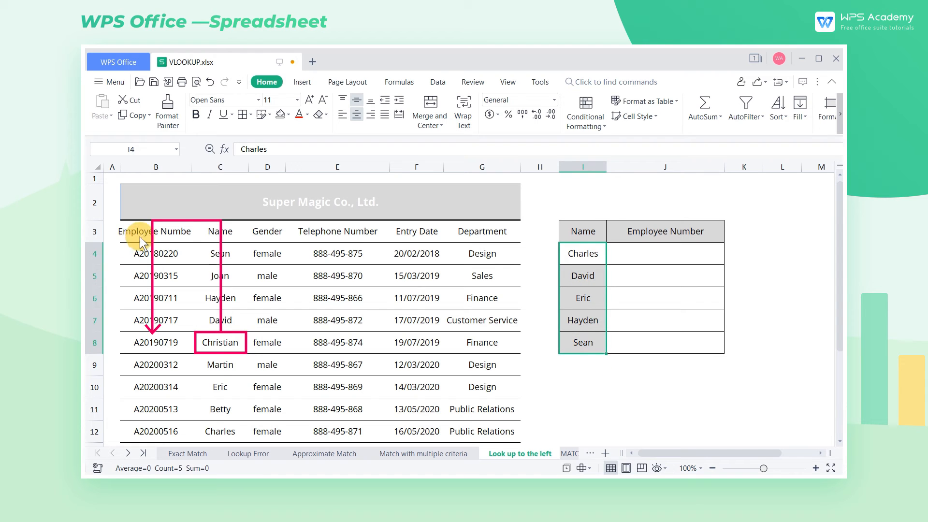
left_click_drag(135, 232, 145, 433)
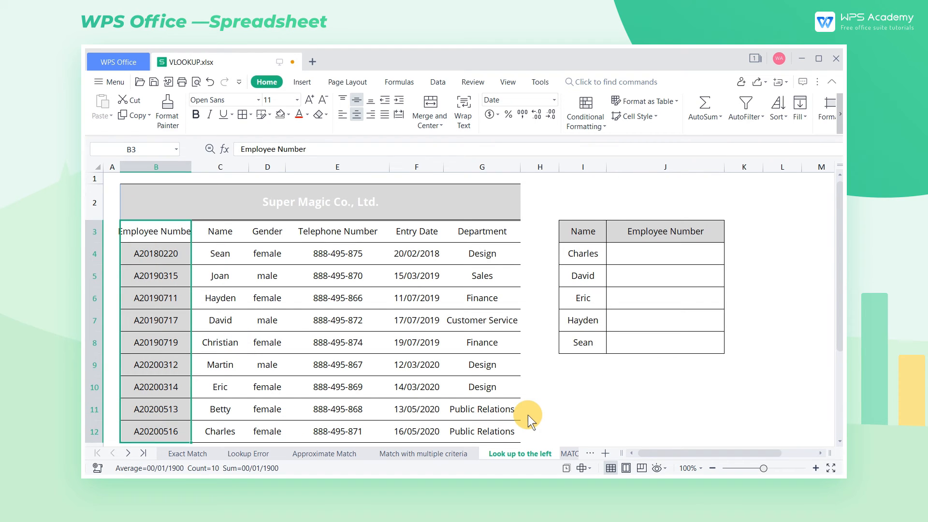
left_click(646, 263)
type("=")
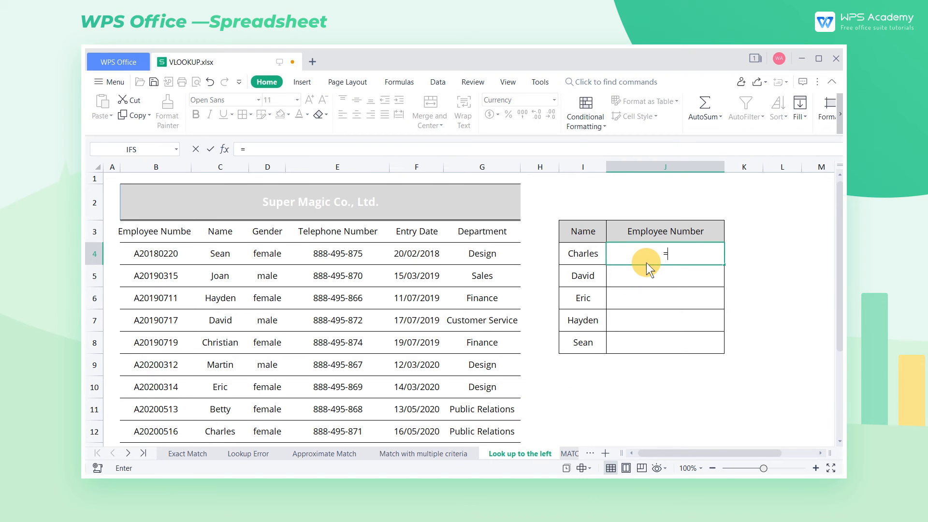
type("loo")
key("Tab")
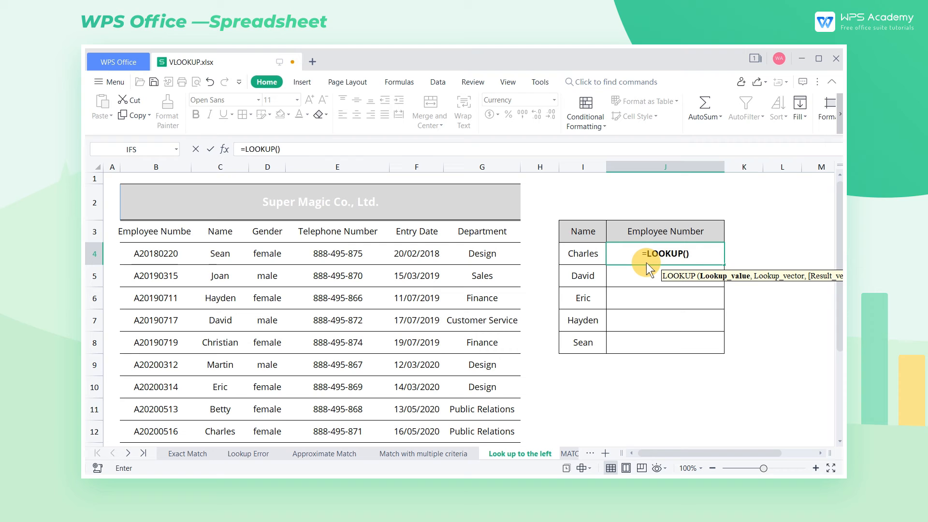
left_click(583, 259)
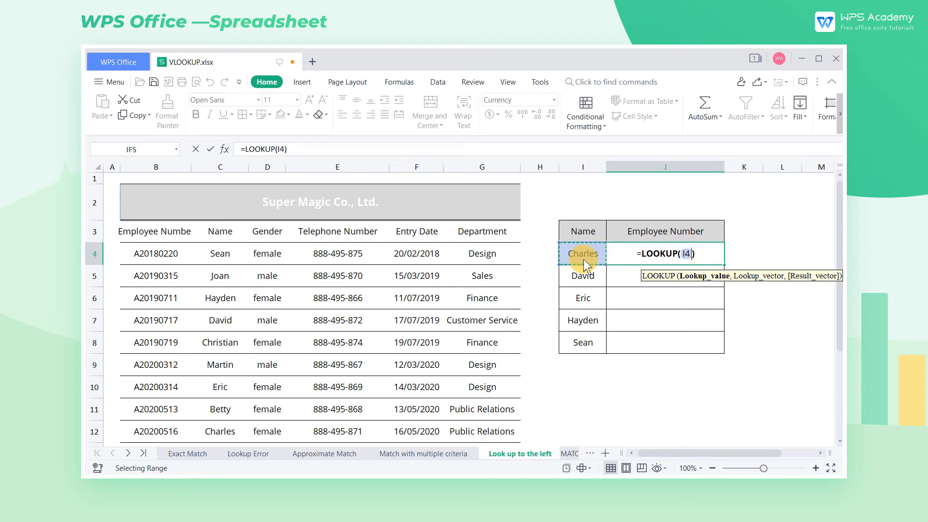
type(",")
left_click_drag(231, 239, 234, 384)
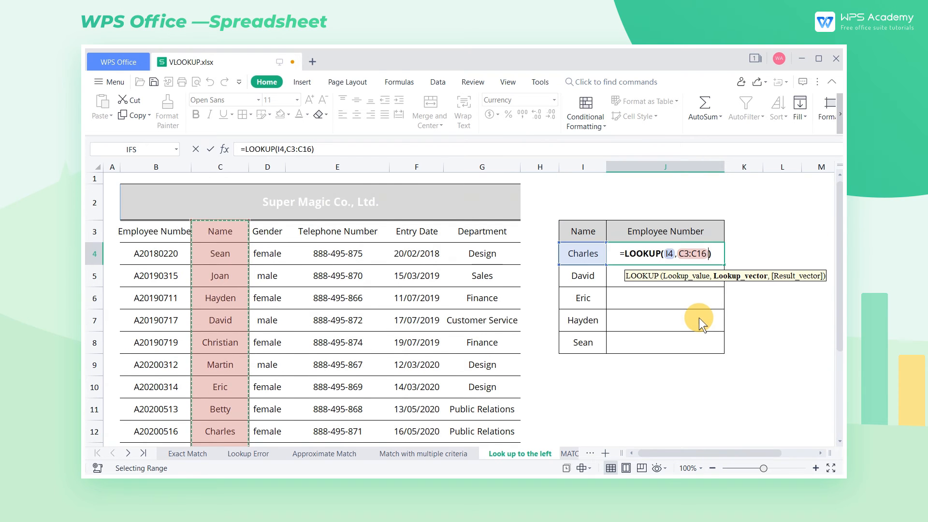
key("F4")
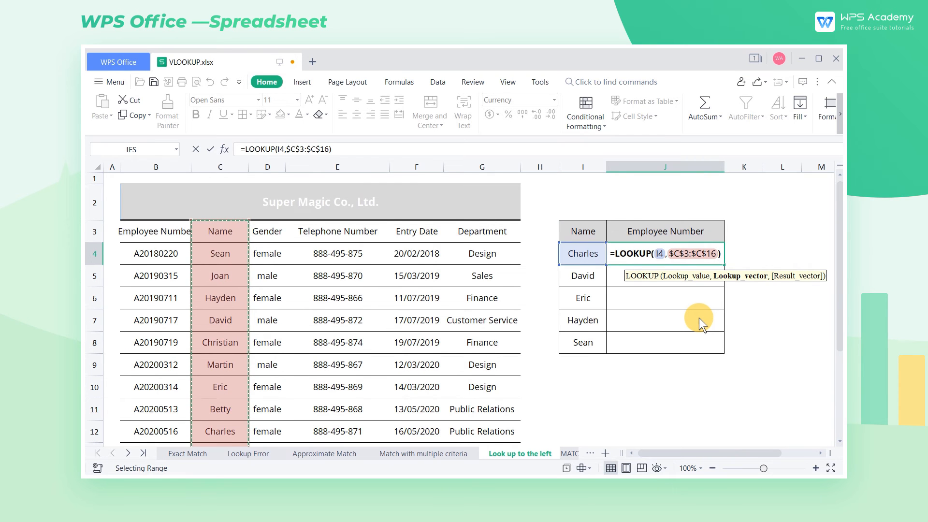
Step: Complete the J4 formula as =LOOKUP(I4,$C$3:$C$16,$B$3:$B$16) with the employee numbers as the result vector
type(",")
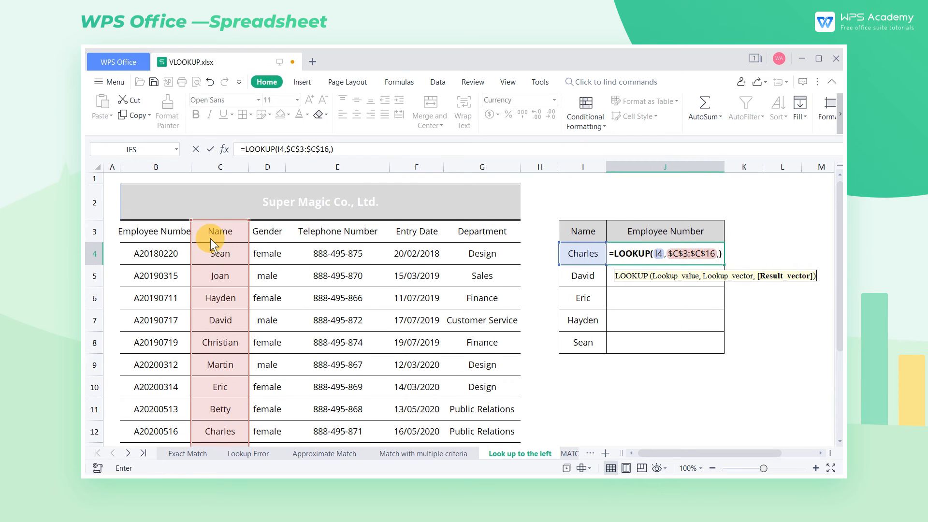
left_click(174, 241)
left_click_drag(175, 243, 175, 315)
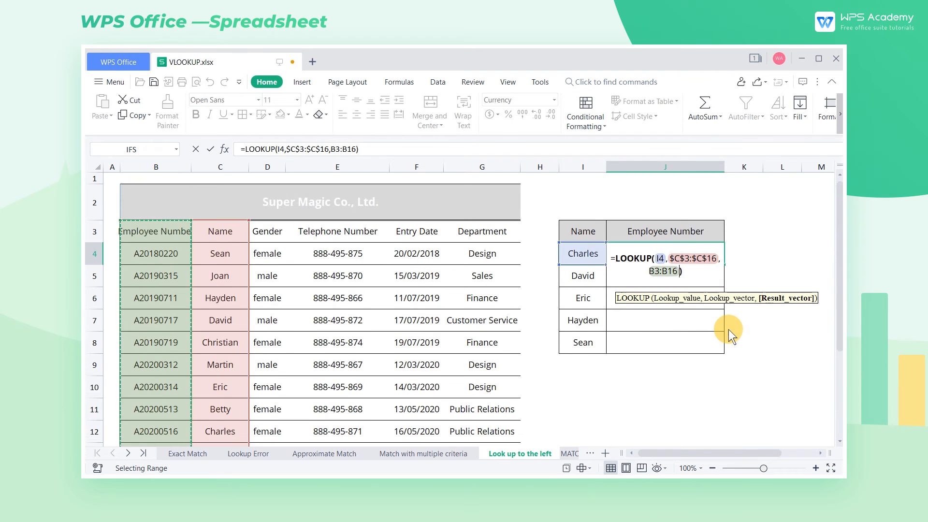
key("F4")
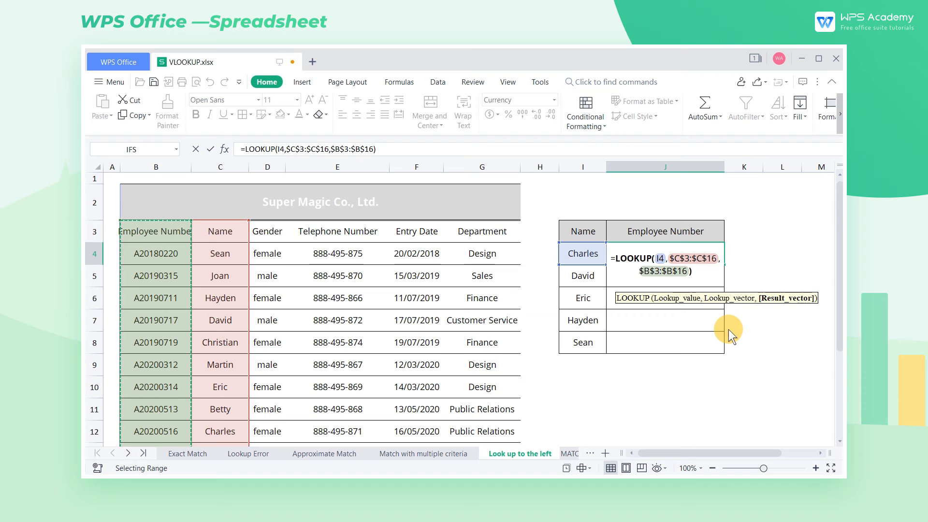
key("Return")
Step: Fill the LOOKUP formula from J4 down to J8 and deselect the range
left_click(722, 260)
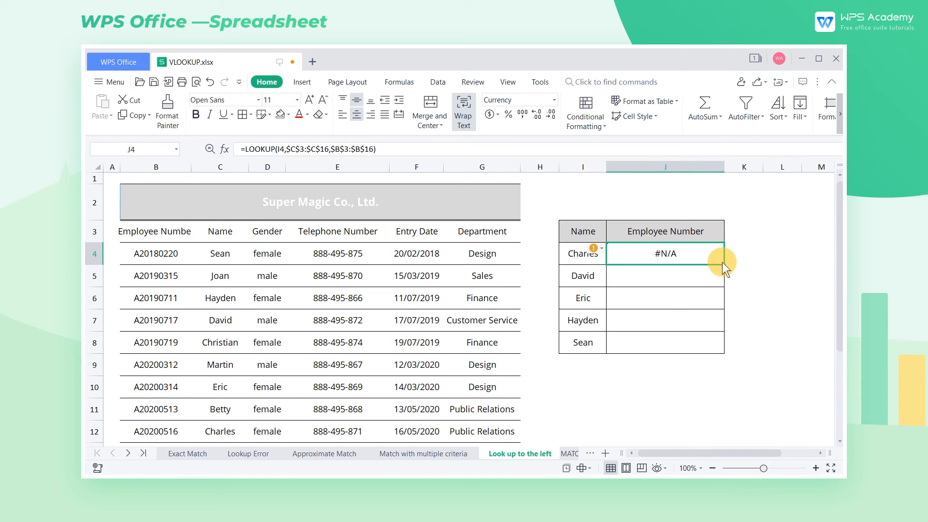
double_click(723, 264)
left_click(742, 280)
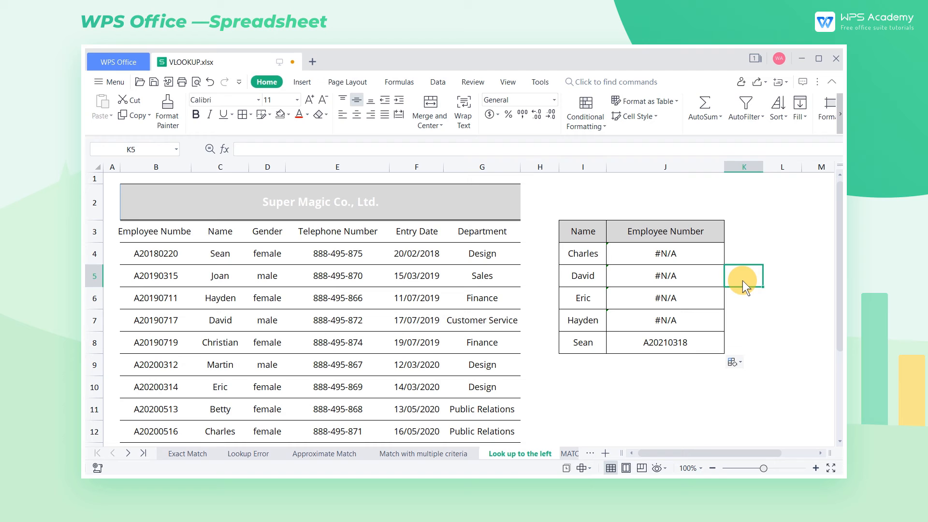
Step: Examine the lookup vector argument of the LOOKUP formula in J4 without changing it
left_click(700, 257)
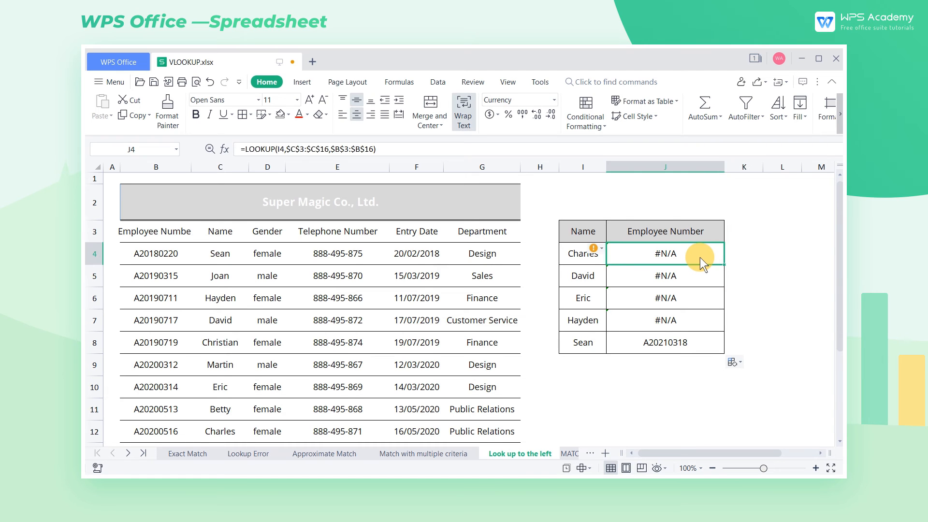
double_click(699, 257)
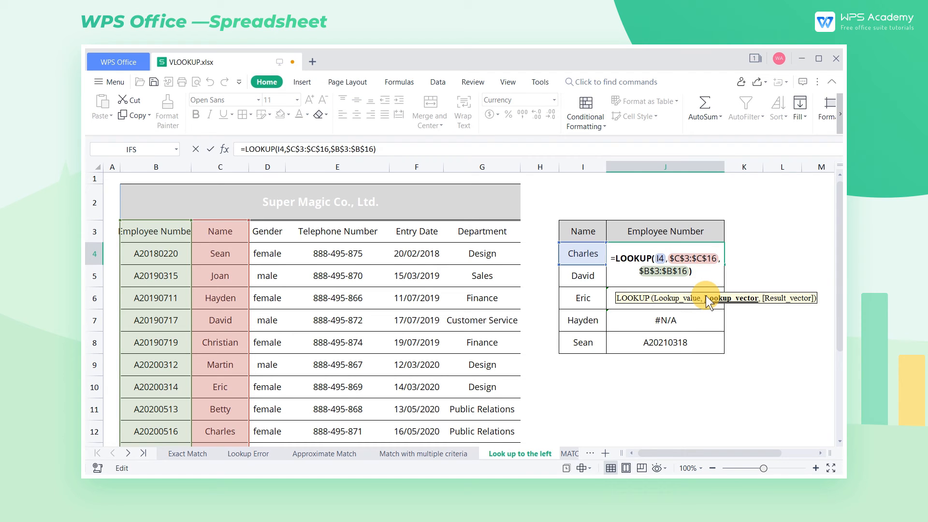
left_click(706, 298)
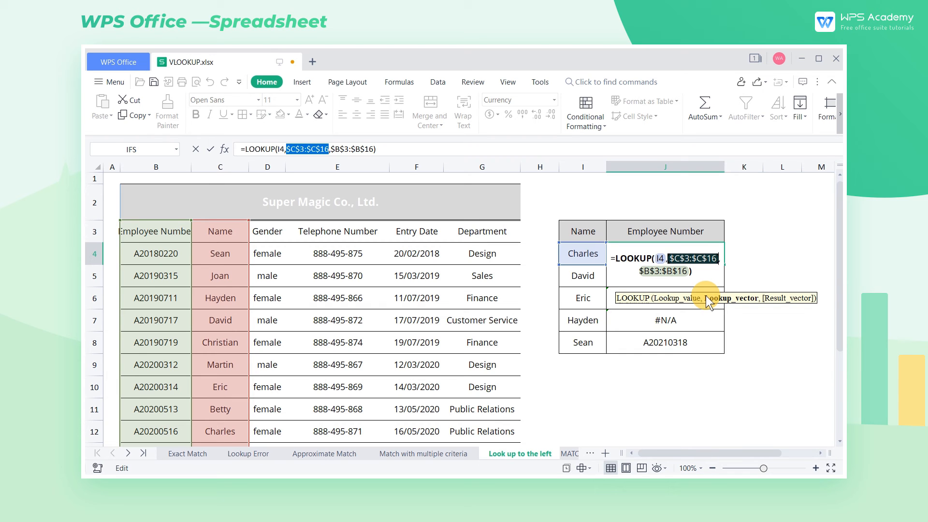
key("Return")
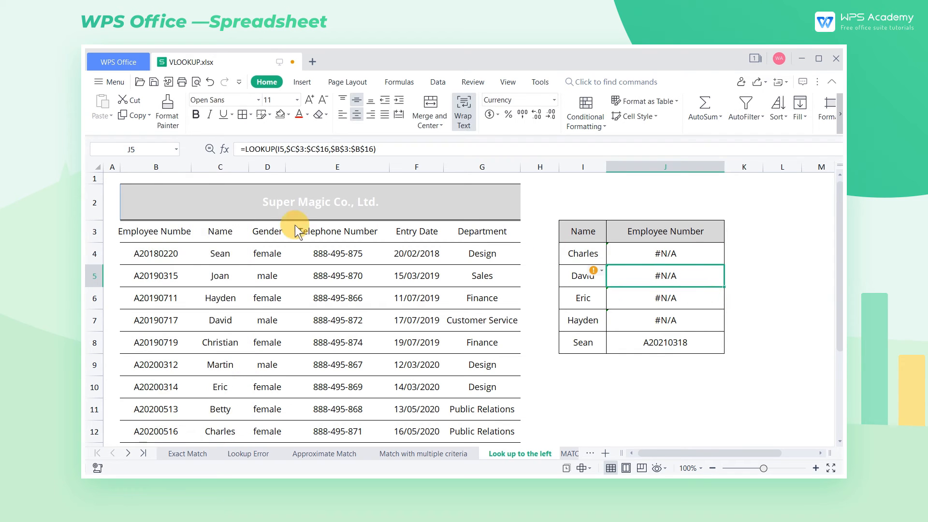
Step: Sort the employee table by the Name column in ascending order and compare sample rows with the lookup results
left_click(238, 234)
left_click(778, 124)
left_click(789, 131)
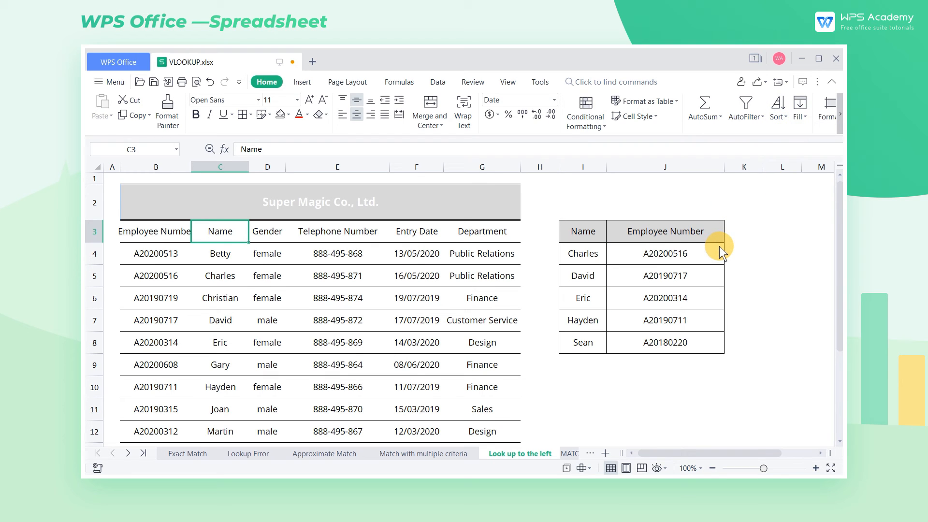
left_click_drag(142, 275, 236, 277)
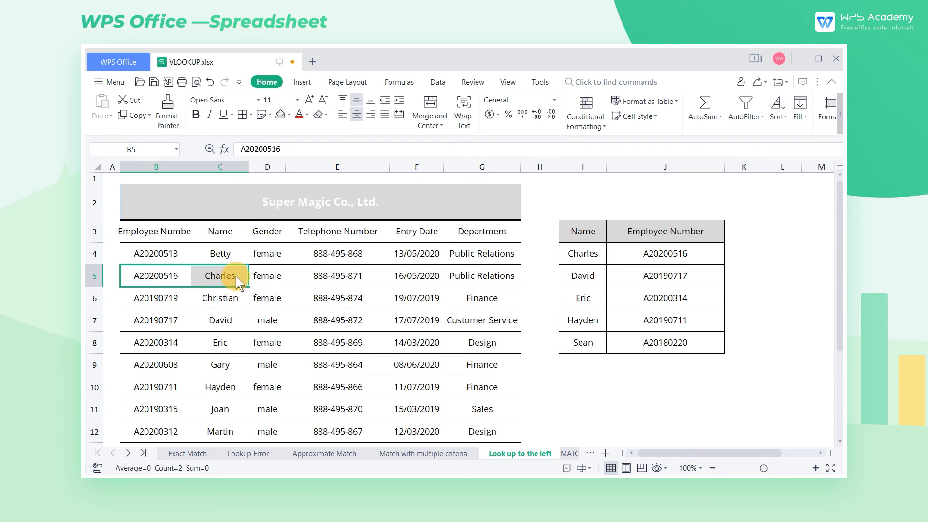
left_click_drag(154, 320, 211, 323)
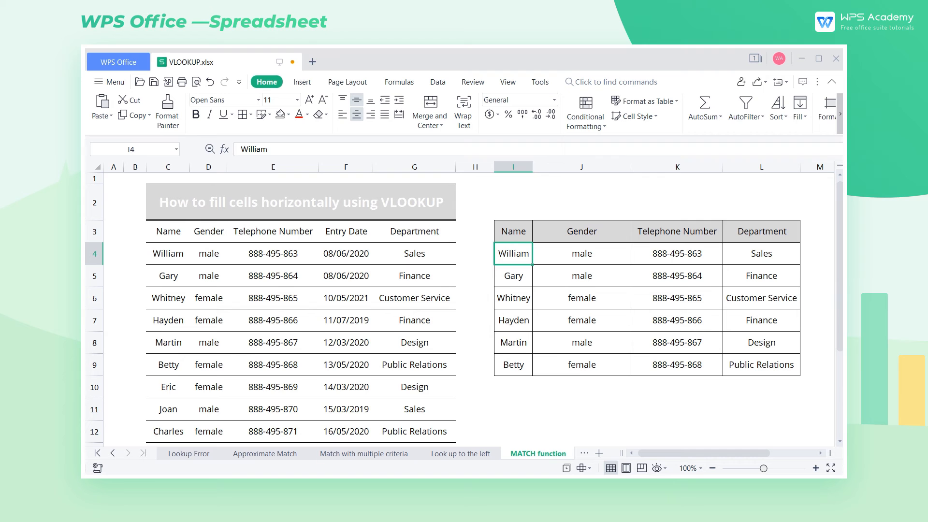
Step: On the MATCH function sheet, insert one column to the left of the source table's Gender column
left_click(213, 167)
right_click(212, 166)
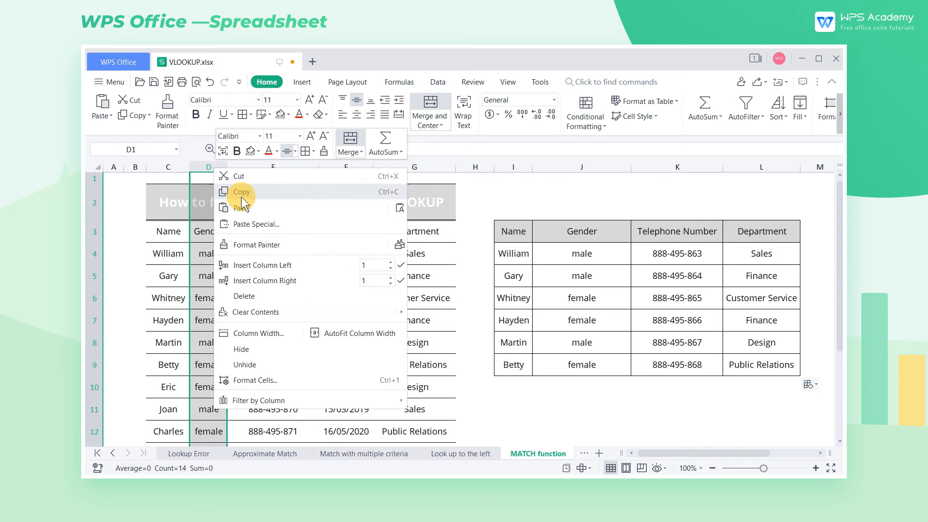
left_click(265, 262)
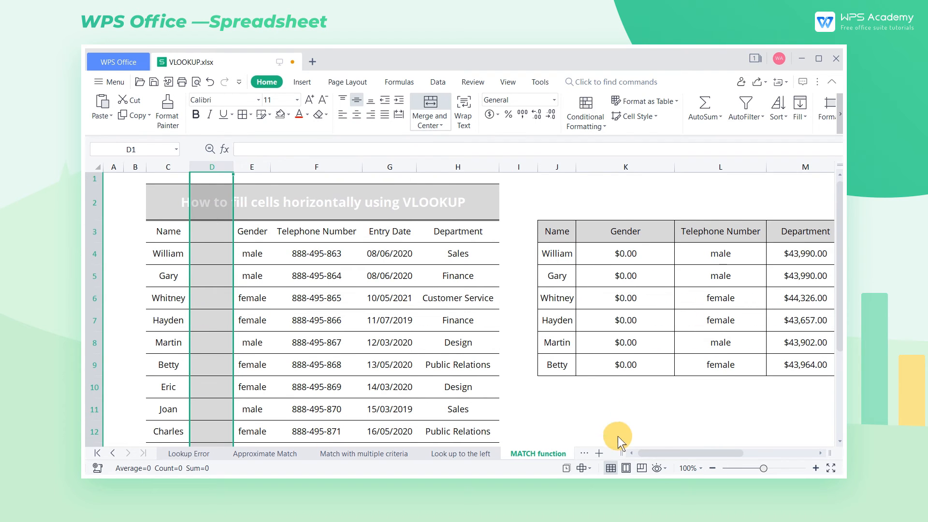
Step: Examine the column index numbers in the VLOOKUP formulas of K4 and L4 in the lookup table
mouse_move(650, 455)
left_mouse_down()
mouse_move(668, 455)
mouse_move(653, 455)
left_mouse_up()
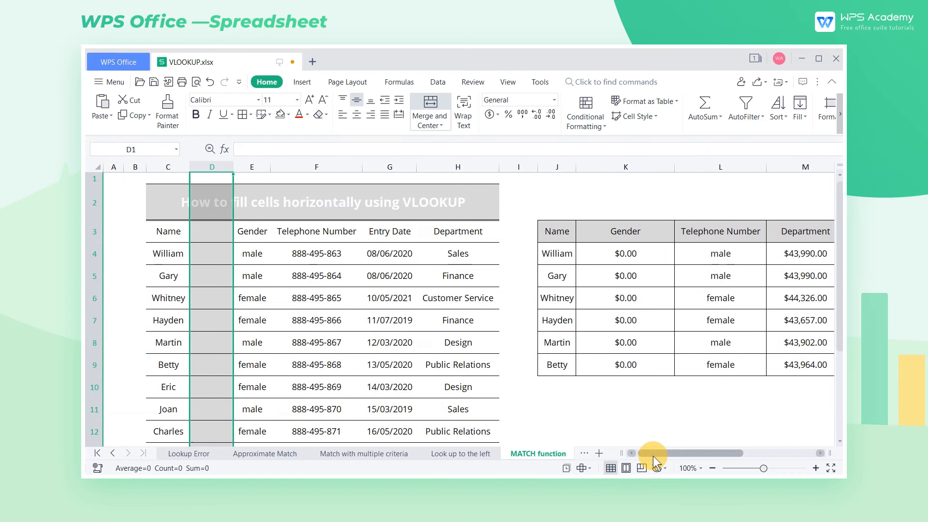
double_click(630, 260)
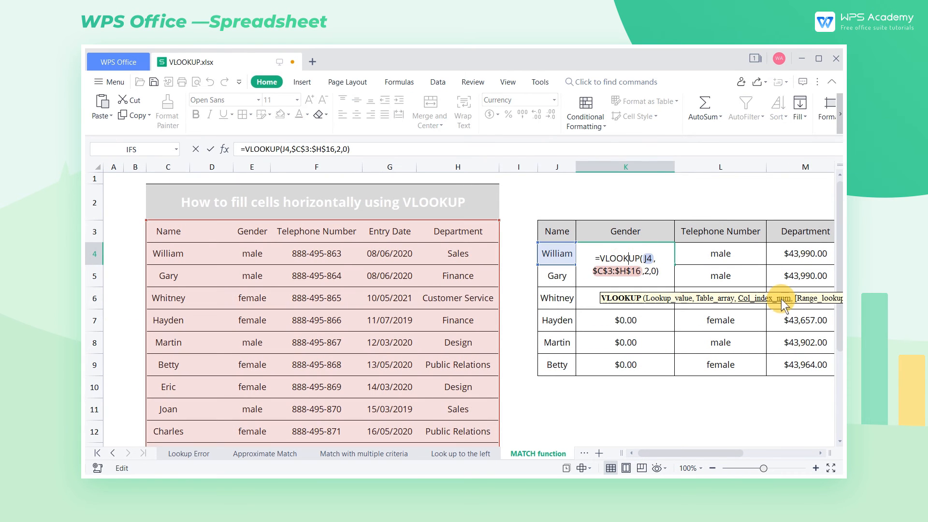
left_click(729, 260)
double_click(753, 261)
key("Return")
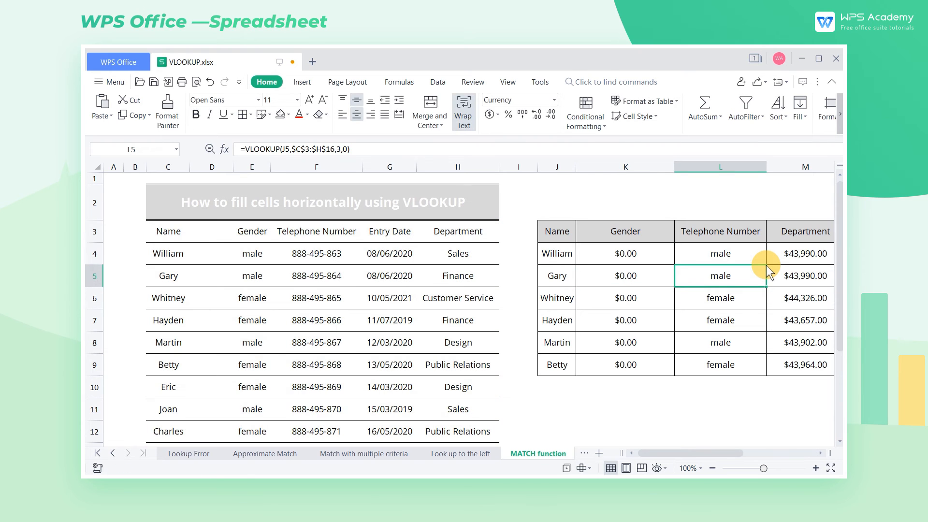
Step: Delete the empty column D between the source table's Name and Gender columns
right_click(214, 169)
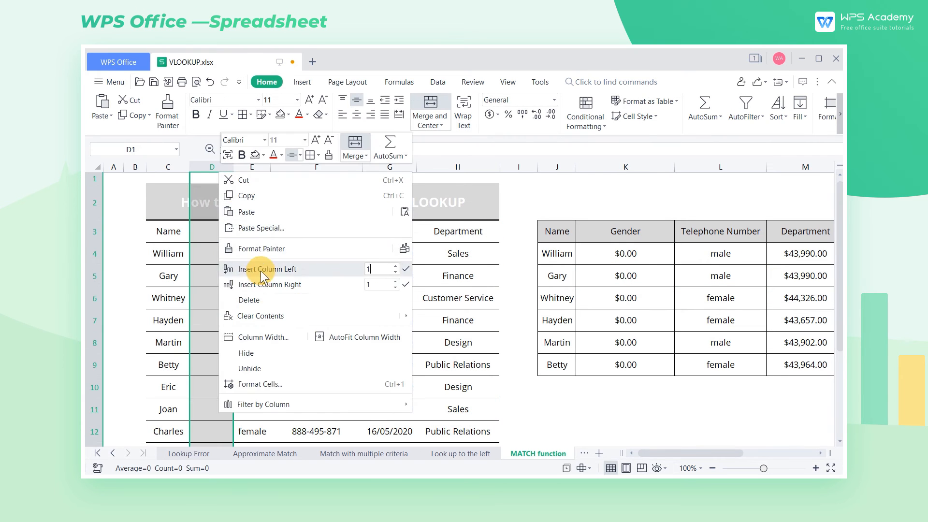
left_click(256, 300)
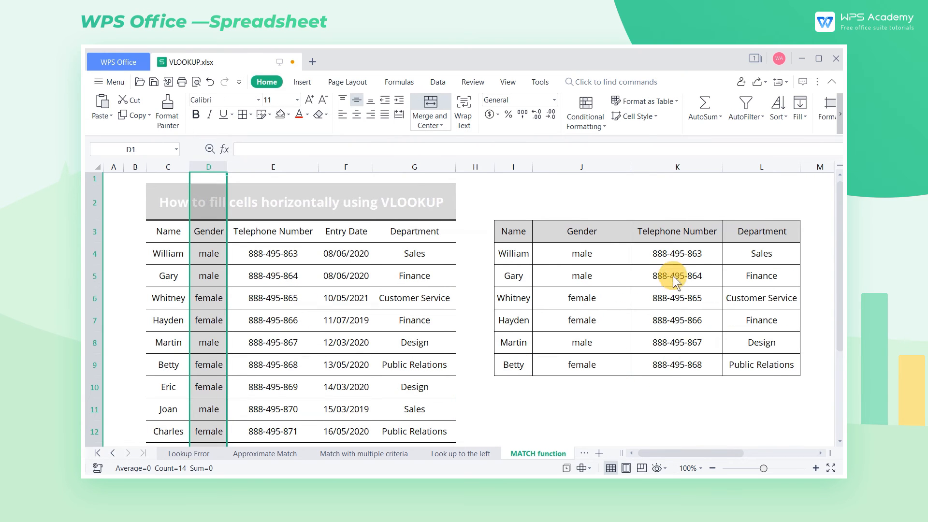
Step: Clear the lookup results in K4:L9 and J5:J9, keeping only the formula in J4
left_click_drag(673, 260, 744, 370)
key("Delete")
left_click_drag(590, 284, 614, 363)
key("Delete")
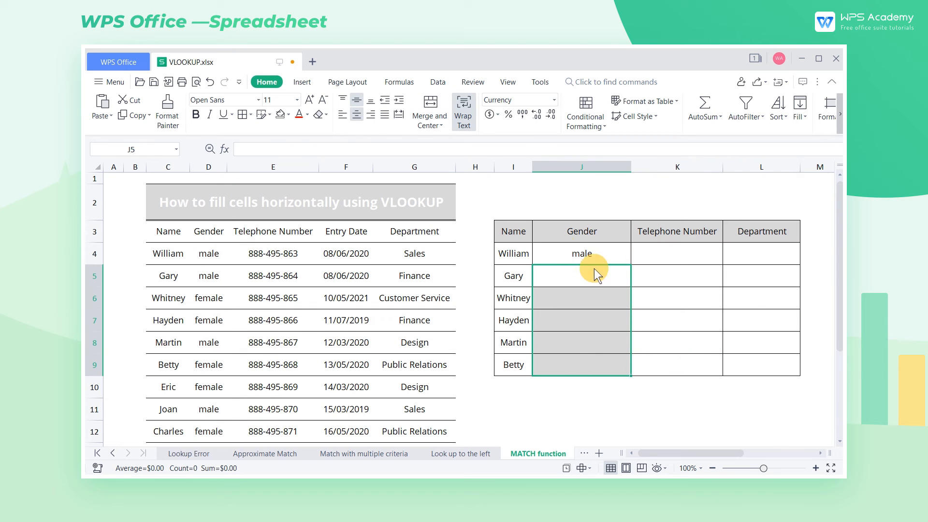
Step: Enter =MATCH(I3,$C$3:$G$3,0) in I2 to find the Name header's exact-match position in the source table's header row
left_click(530, 211)
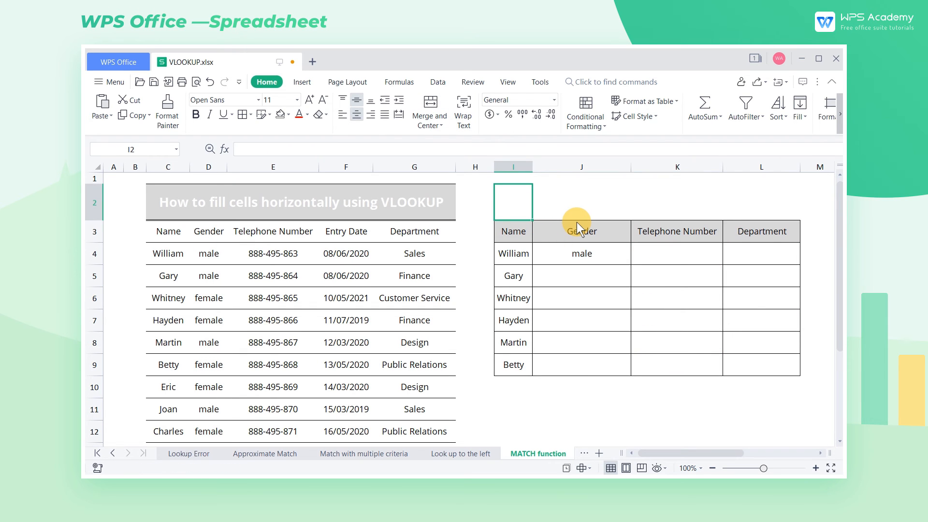
type("=ma")
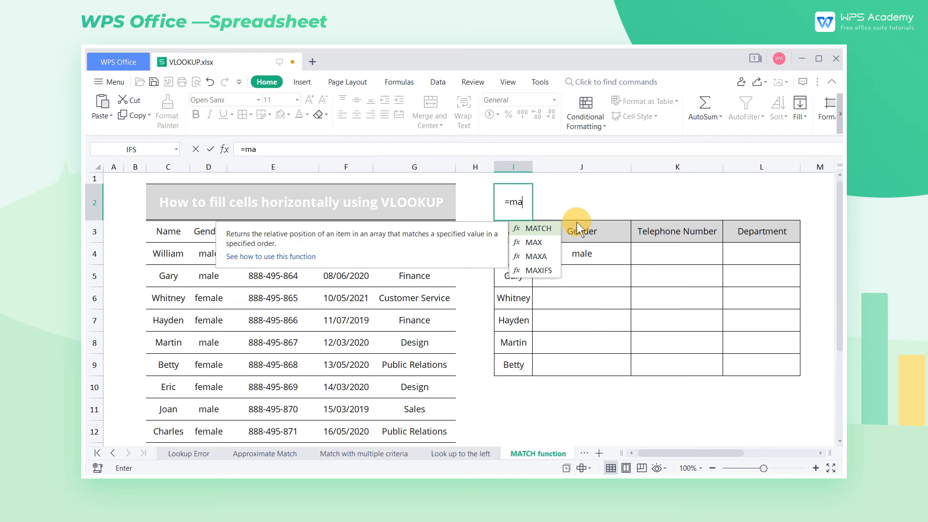
key("Tab")
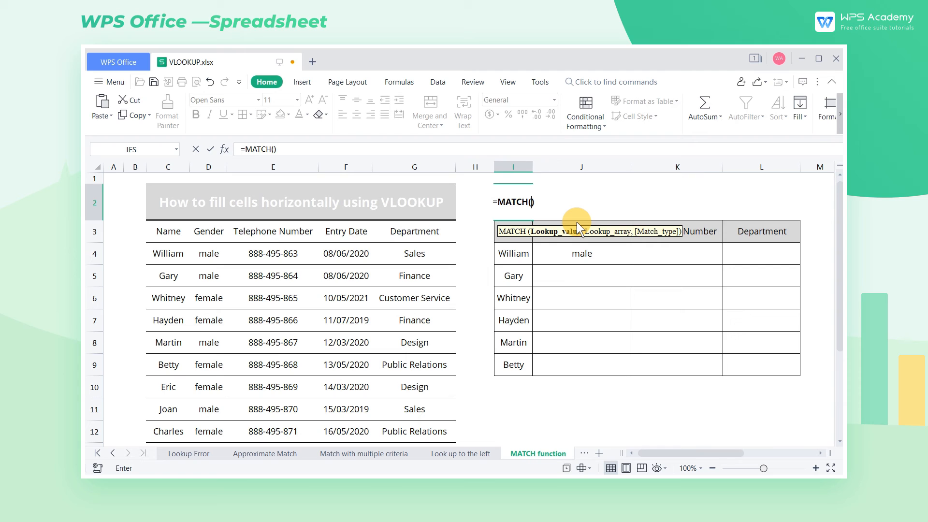
left_click(517, 240)
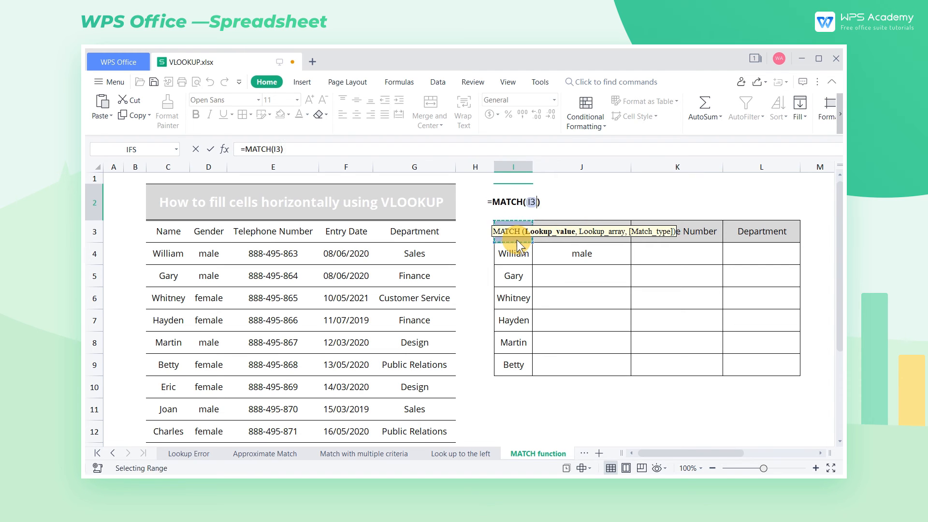
type(",")
left_click_drag(184, 234, 418, 232)
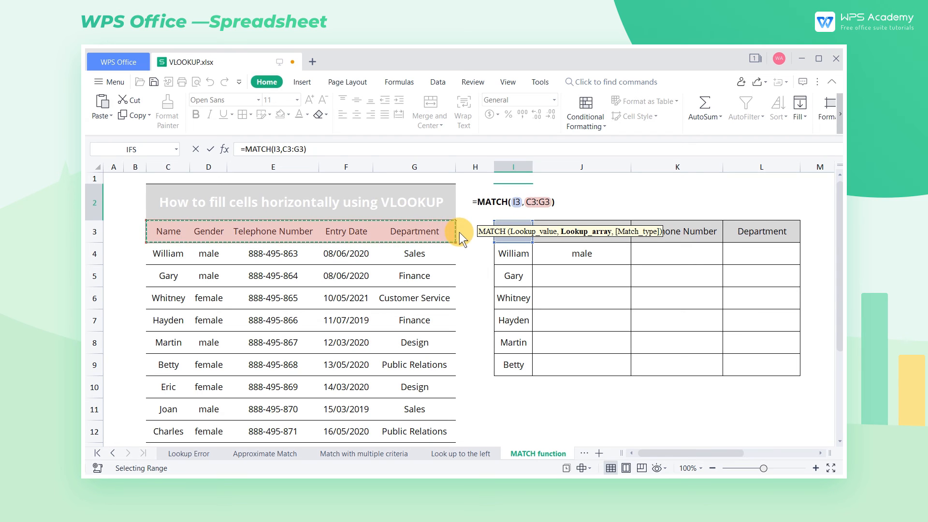
key("F4")
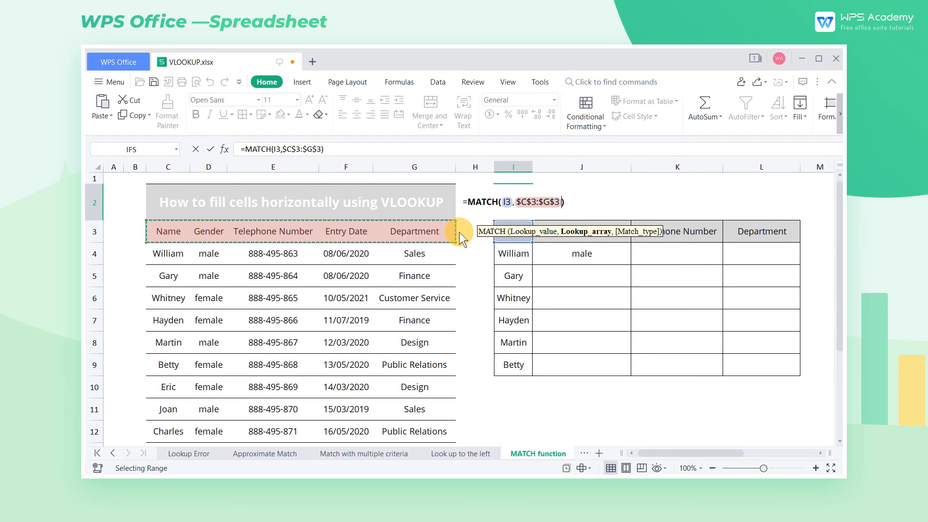
type(",")
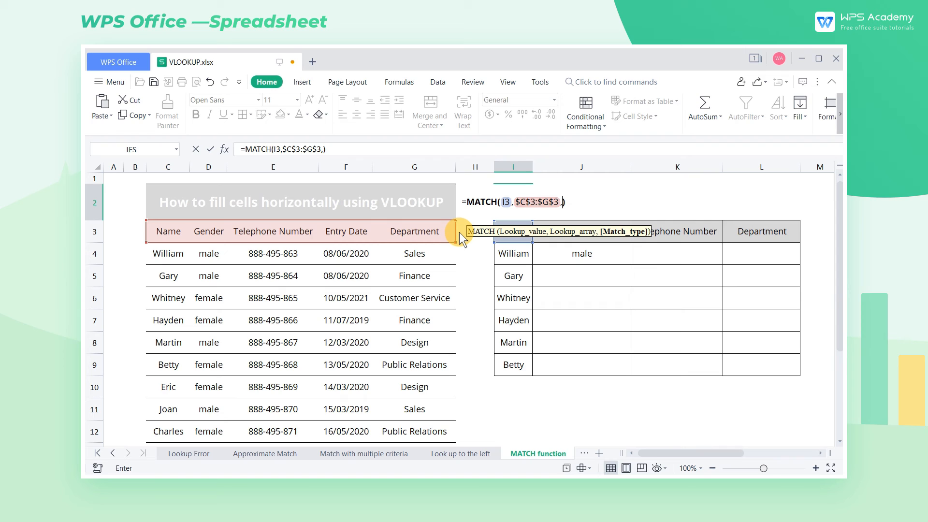
type("0")
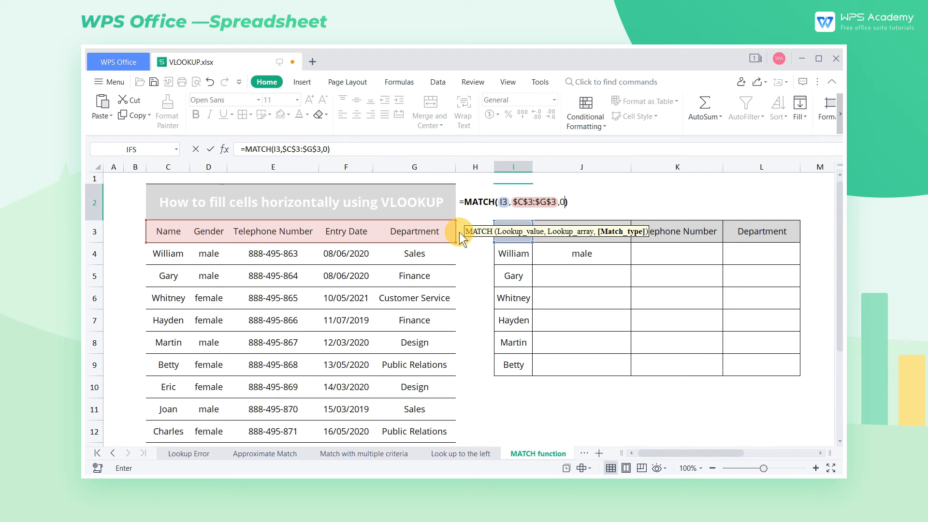
key("Return")
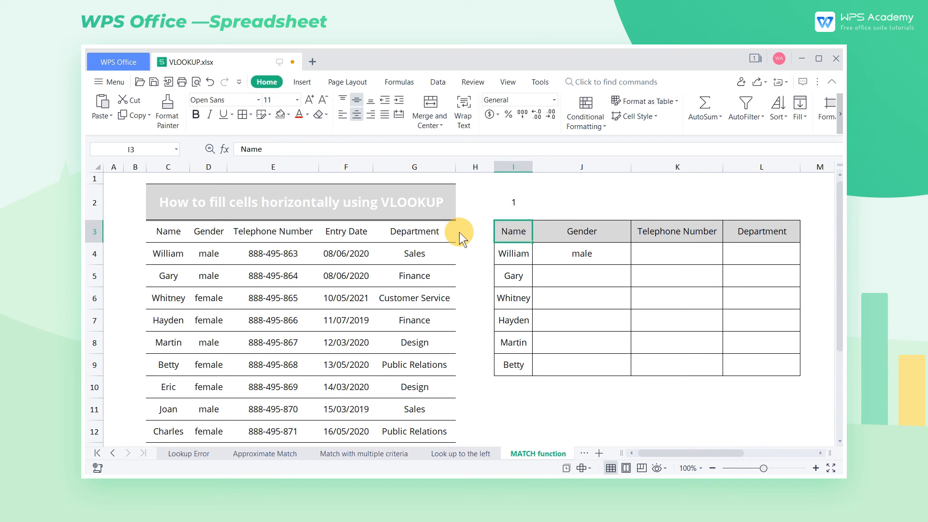
Step: Fill the MATCH formula from I2 across to L2, above the lookup table's headers
left_click(529, 214)
left_click_drag(533, 219, 794, 220)
left_click(810, 247)
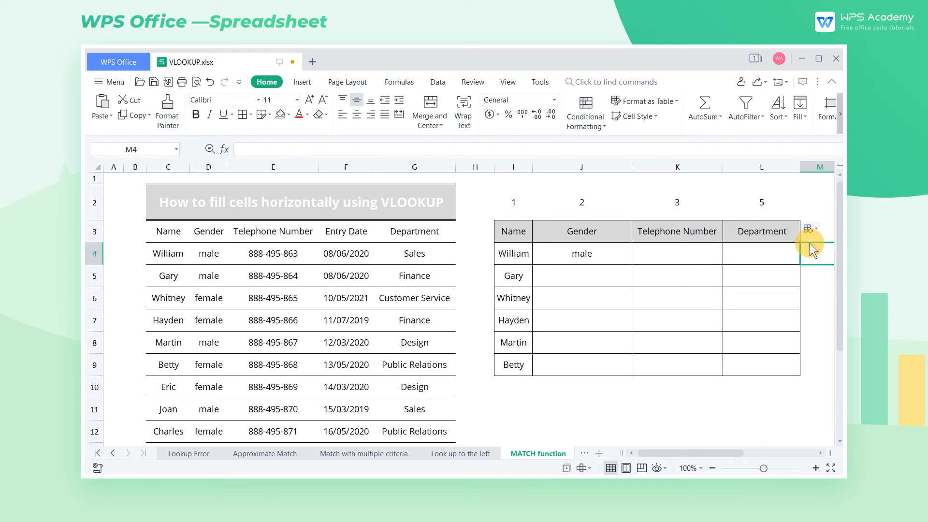
Step: Copy the MATCH formula from J2 and use it to replace the column index in J4, giving =VLOOKUP(I4,$C$3:$G$16,MATCH(J3,$C$3:$G$3,0),0)
left_click(588, 205)
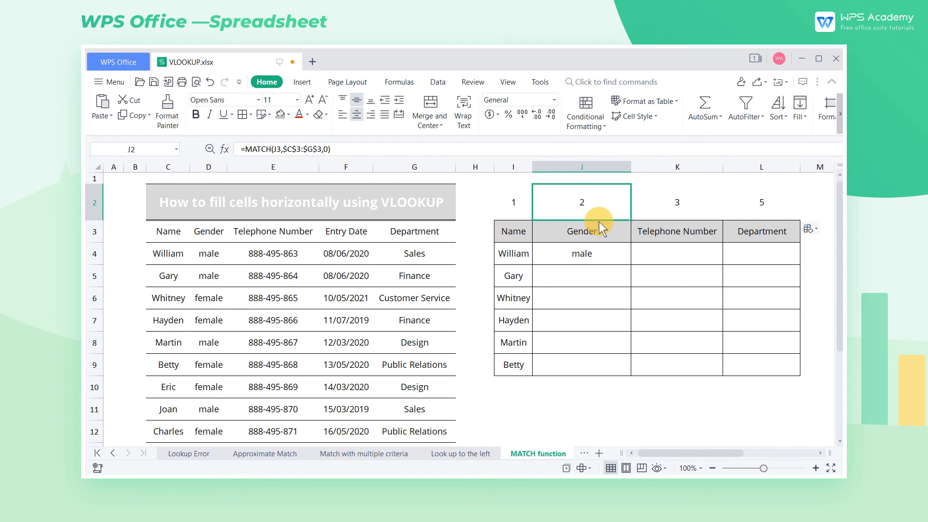
left_click_drag(245, 148, 369, 150)
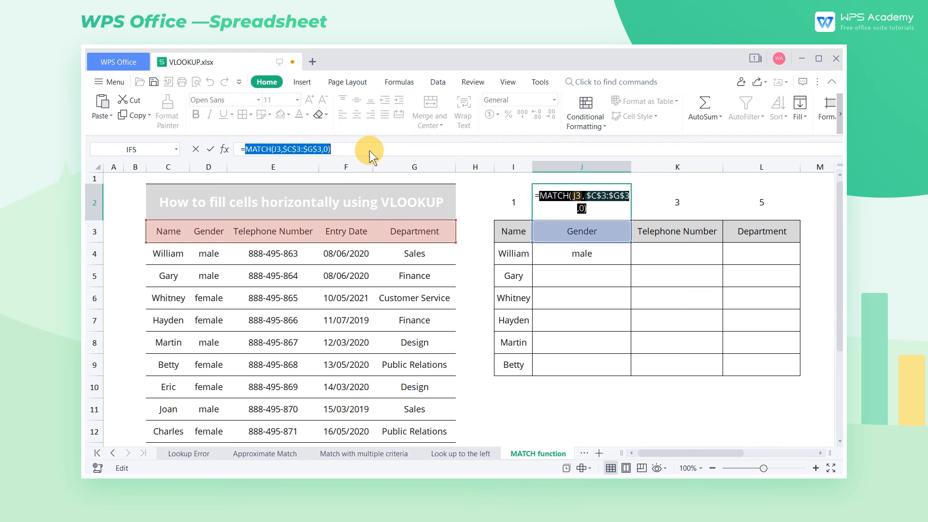
key("Return")
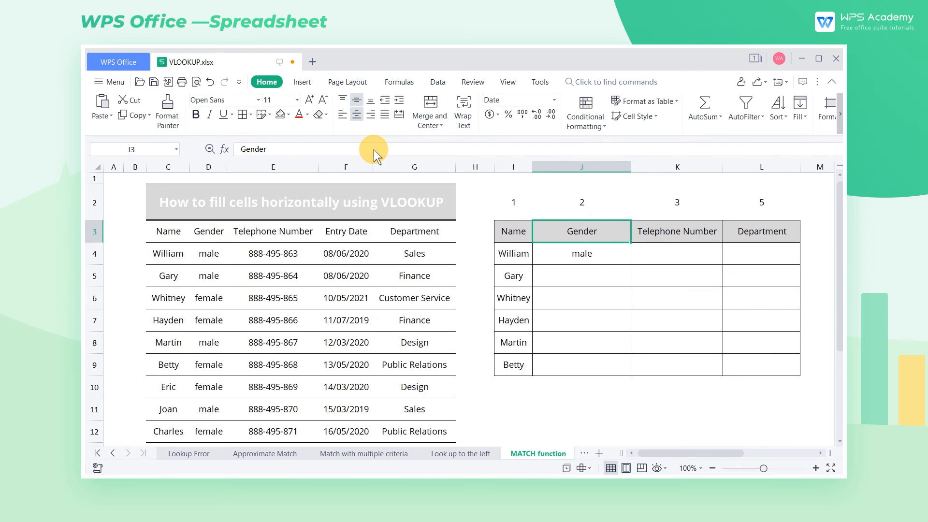
left_click(575, 252)
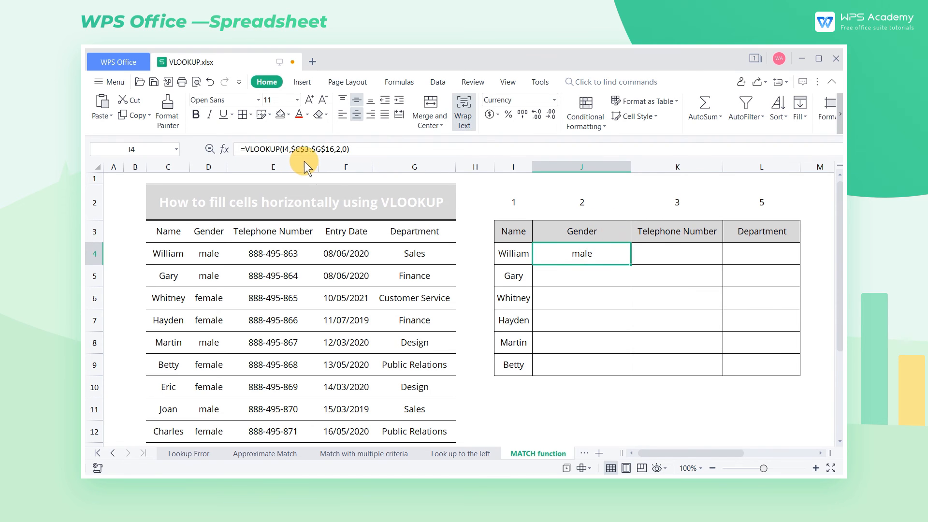
double_click(584, 253)
left_click(735, 299)
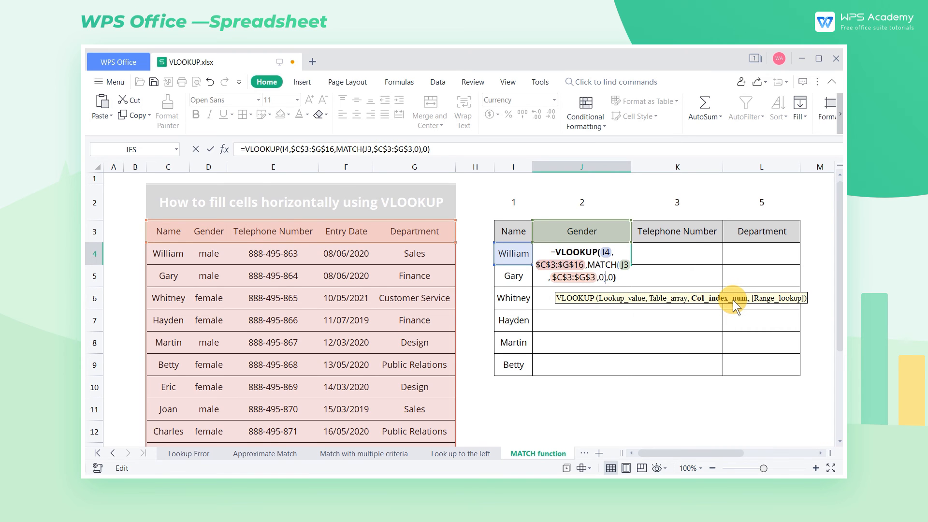
key("Return")
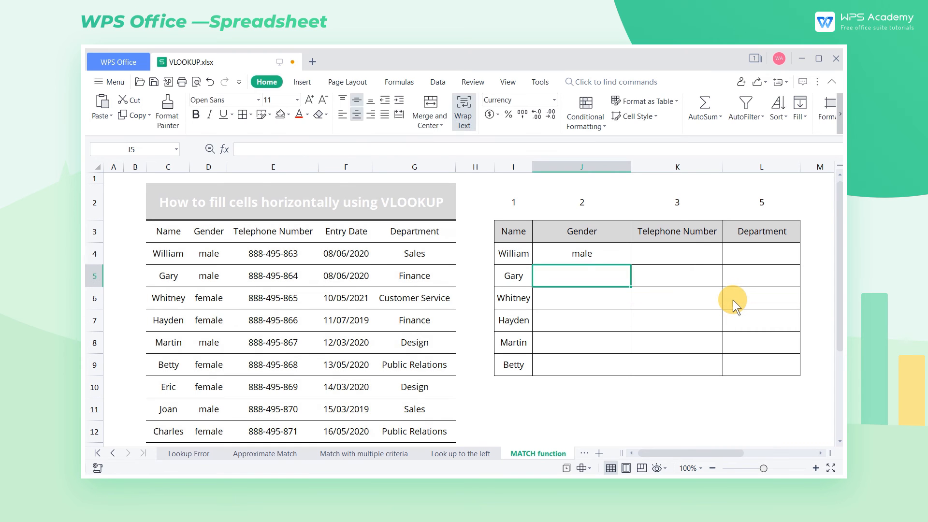
Step: Test the MATCH formulas by inserting a column before the source table's Gender column, and delete that empty column again
right_click(203, 168)
left_click(255, 263)
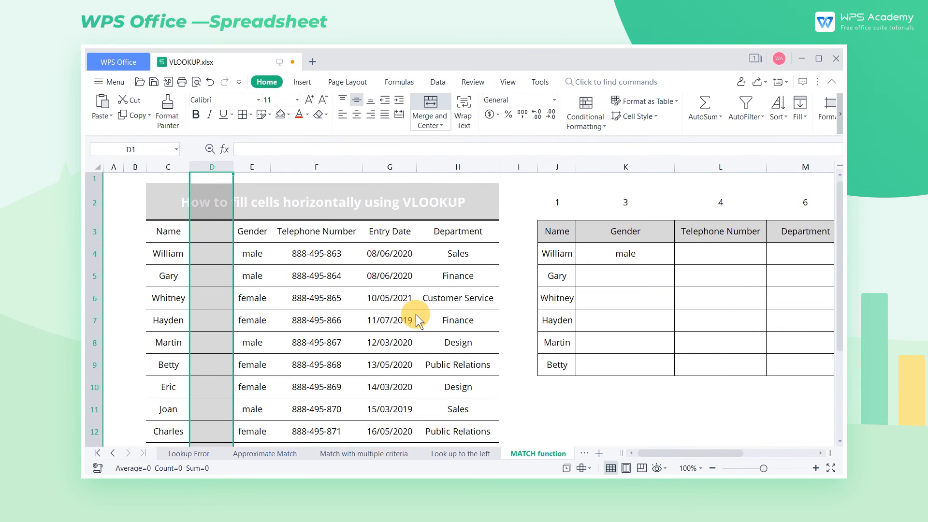
right_click(204, 167)
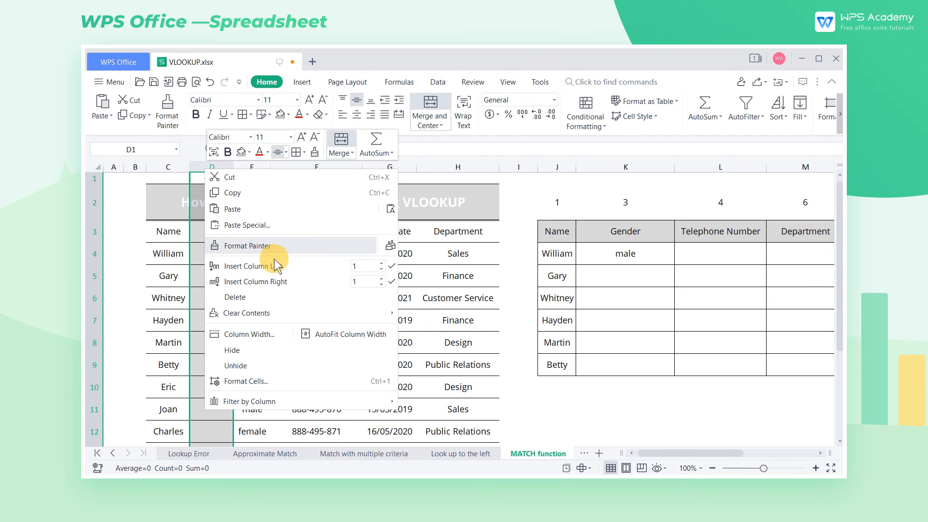
left_click(275, 292)
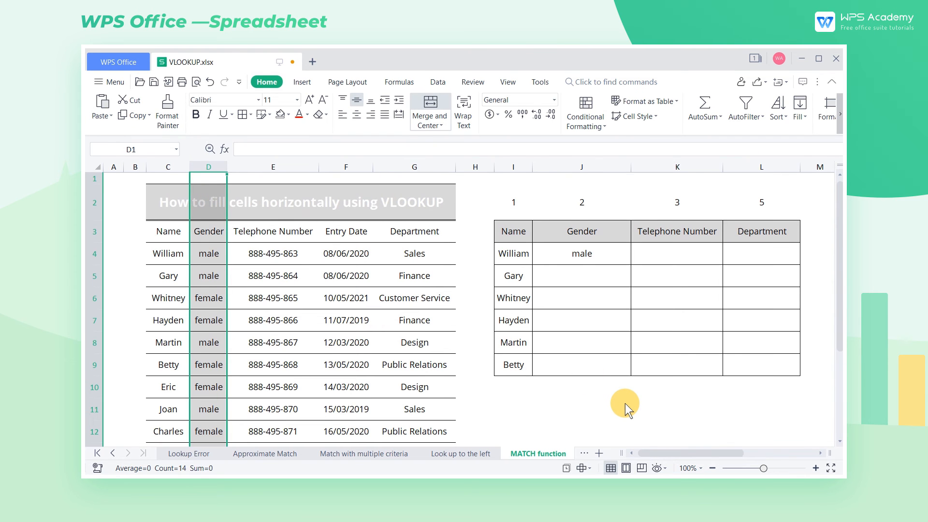
Step: Try to fill the J4 VLOOKUP and MATCH formula, with its relative J3 reference, through the lookup range J4:L9
left_click(612, 258)
left_click_drag(631, 265, 798, 367)
left_click(815, 408)
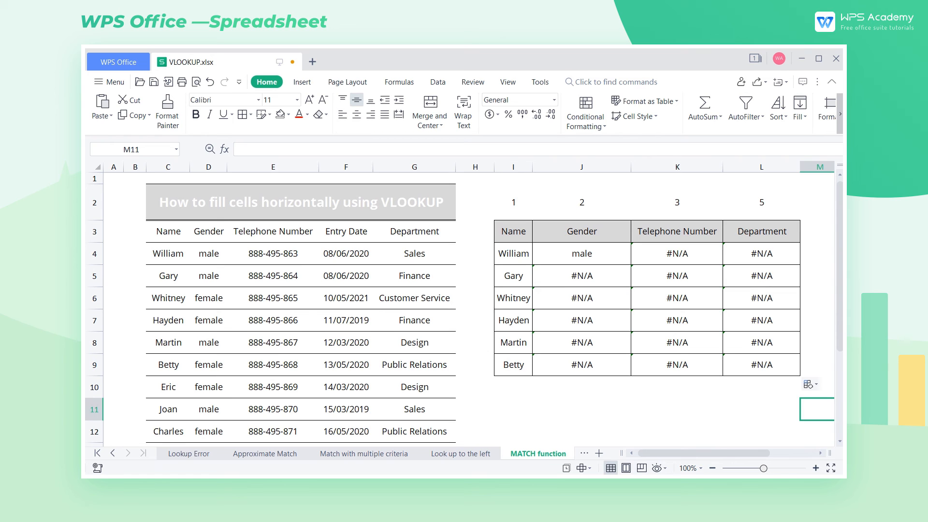
Step: Examine the cell references used by the VLOOKUP and MATCH formulas in J4 and J5
left_click(585, 259)
double_click(598, 259)
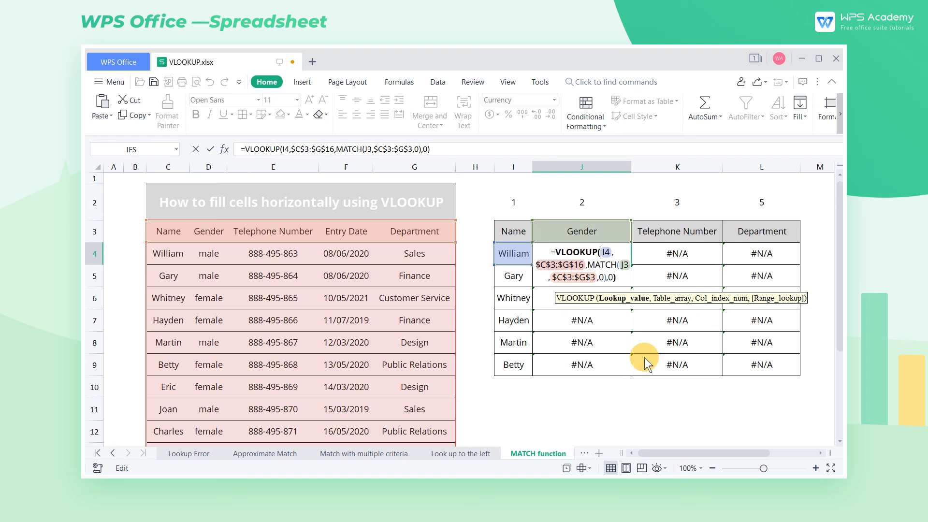
key("Return")
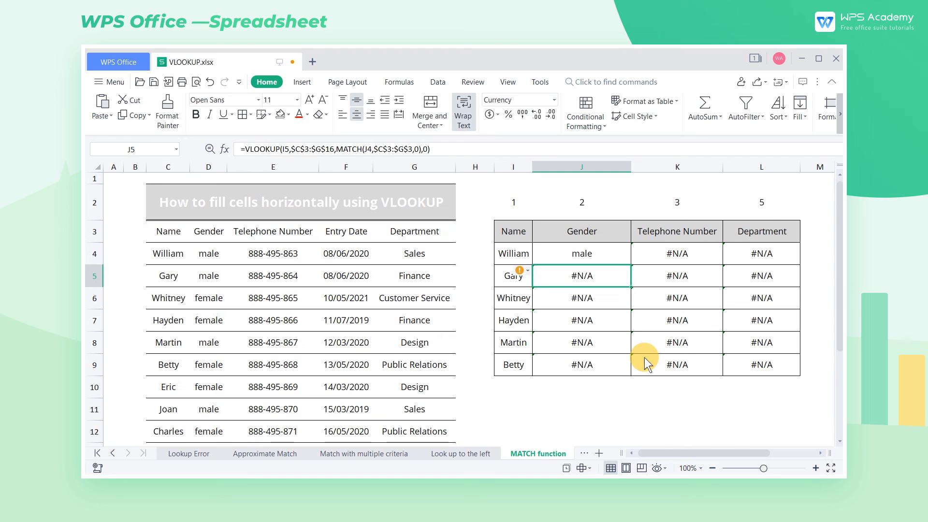
double_click(611, 278)
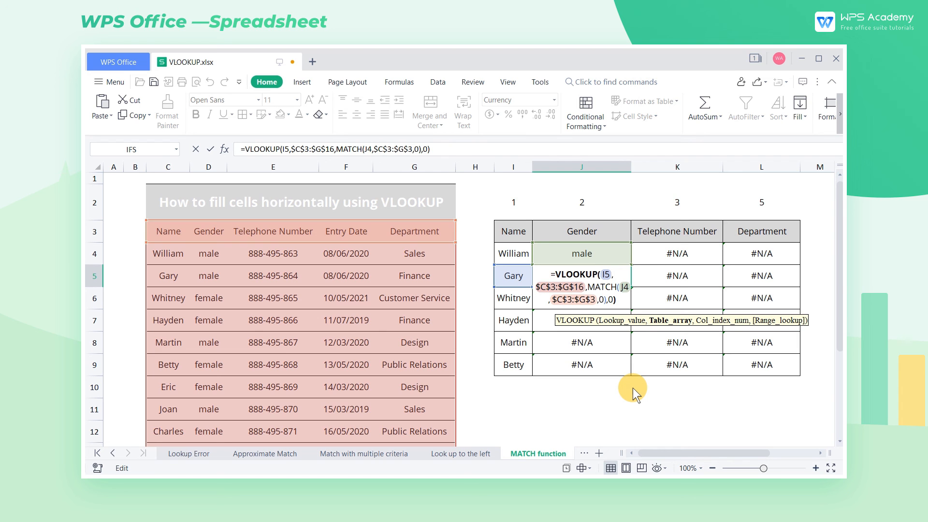
key("Return")
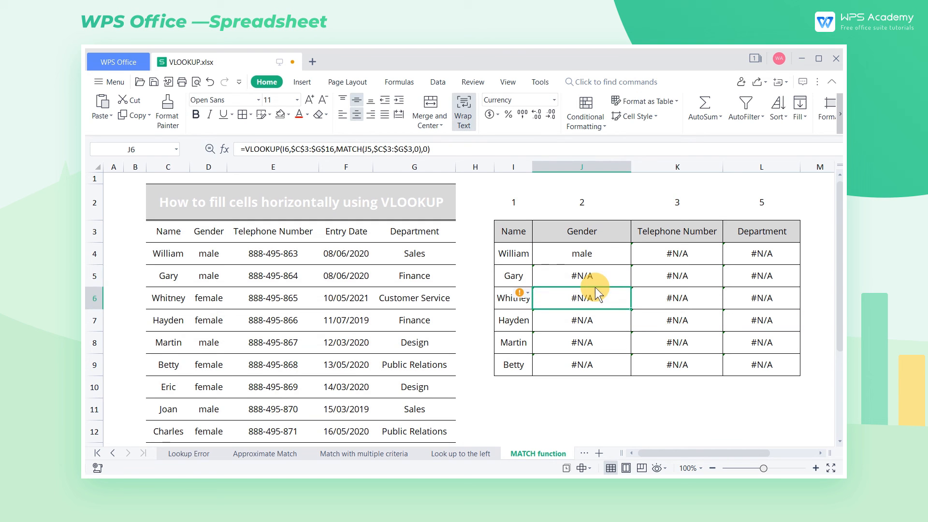
Step: In the J4 formula, lock the row of the MATCH lookup value by changing the reference to J$3
left_click(591, 253)
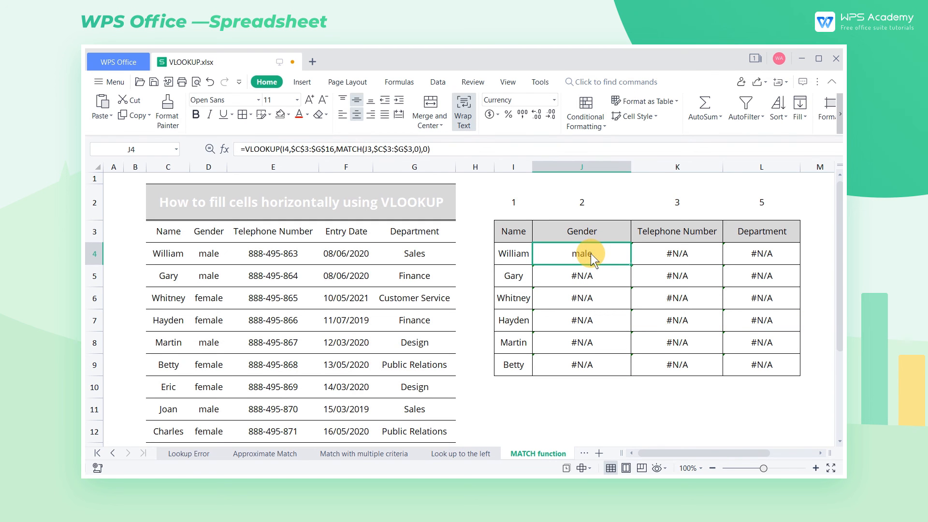
double_click(591, 253)
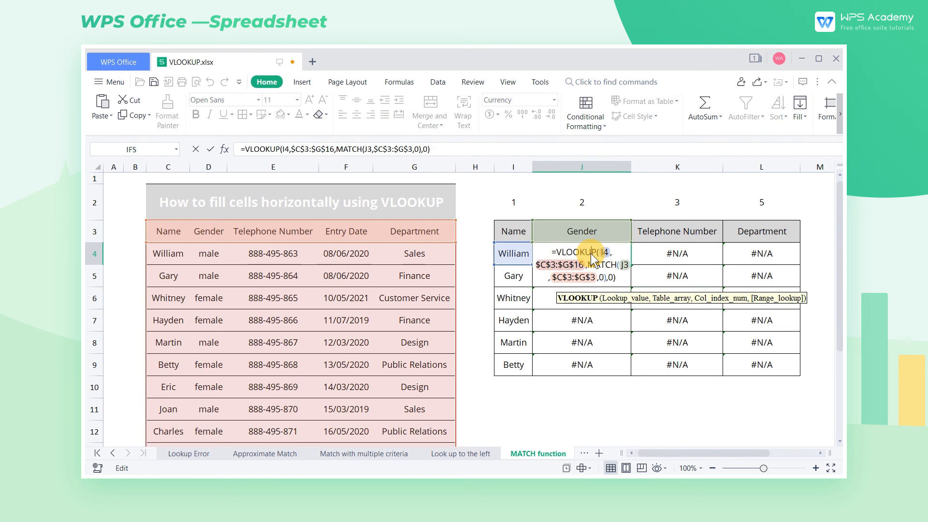
left_click(624, 266)
key("F4")
key("F4")
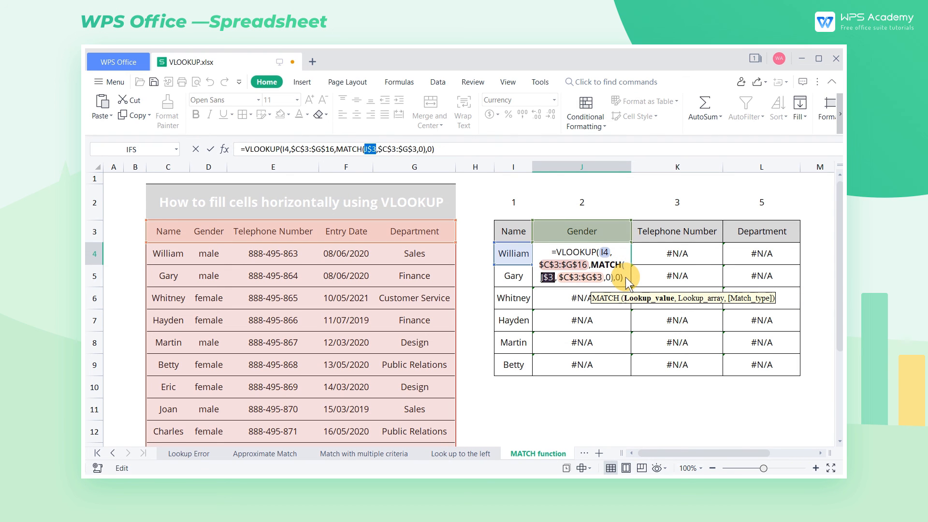
key("Return")
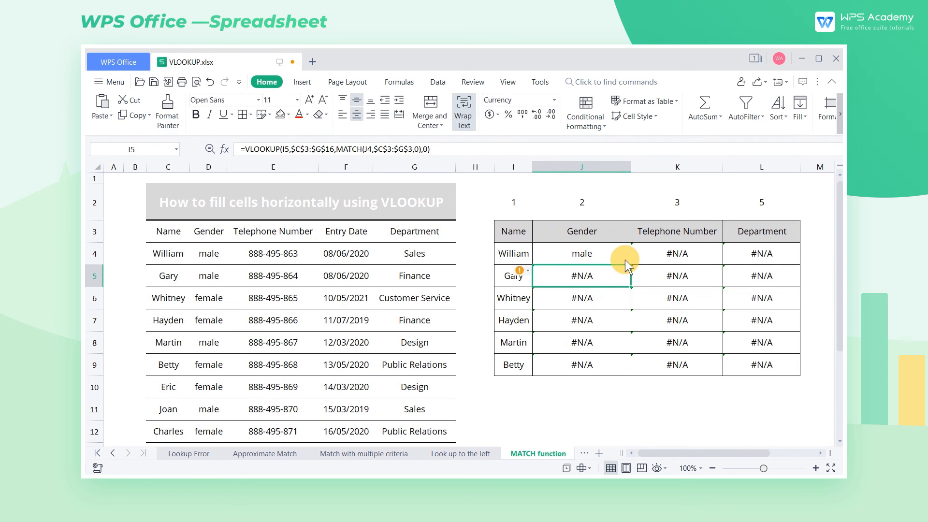
Step: Fill the row-locked J4 formula down to J9 and across to column L
left_click(625, 259)
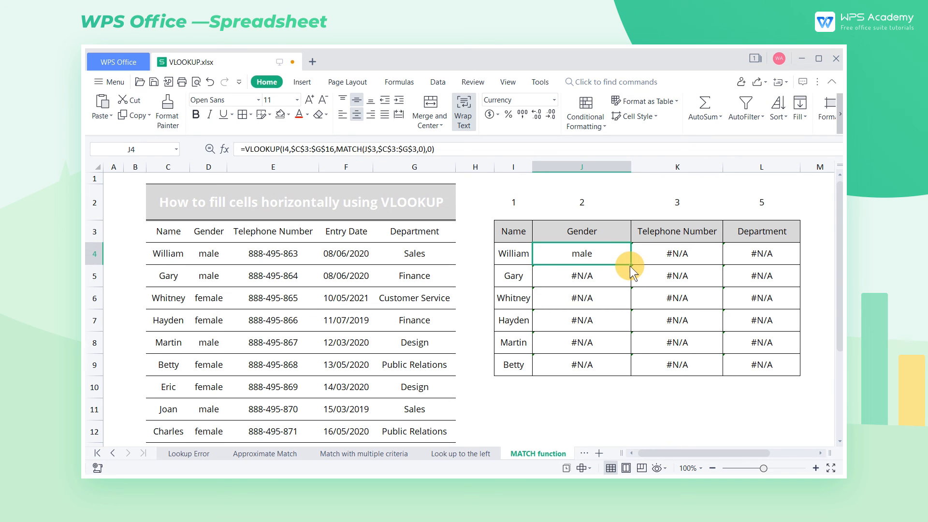
double_click(630, 266)
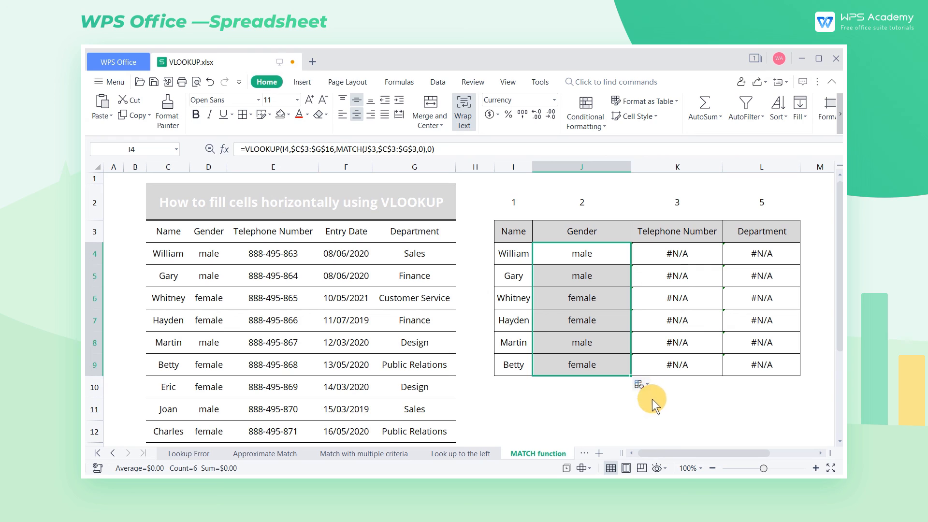
left_click_drag(631, 373, 778, 374)
left_click(788, 404)
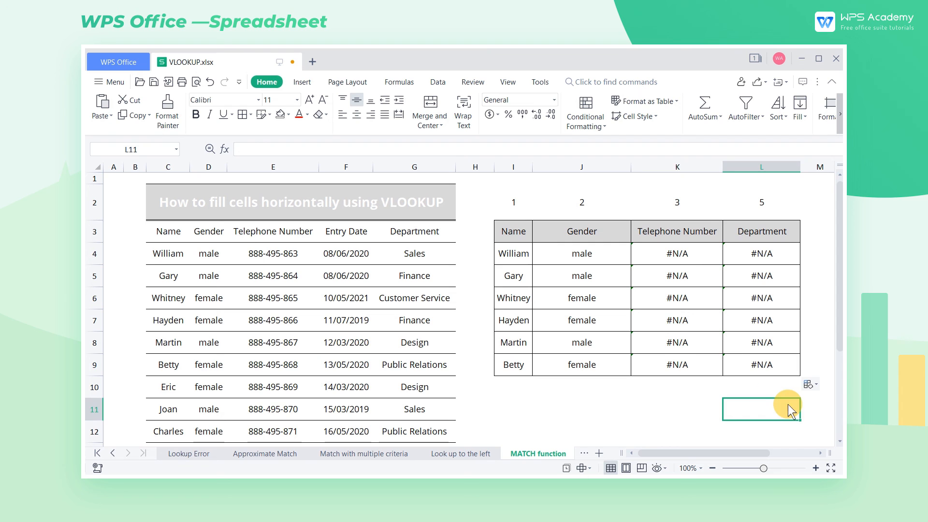
Step: Lock the column of J4's VLOOKUP lookup value as $I4, and fill the formula through J4:L9
double_click(694, 257)
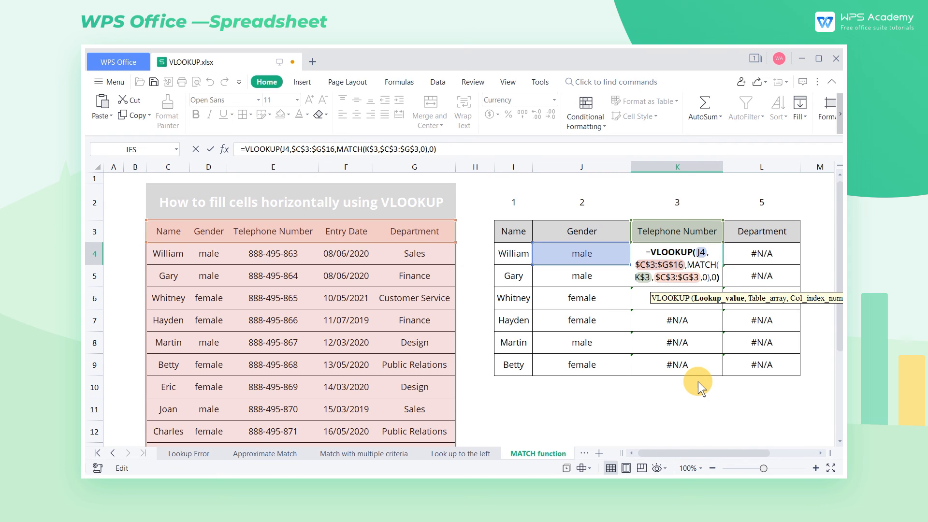
double_click(593, 255)
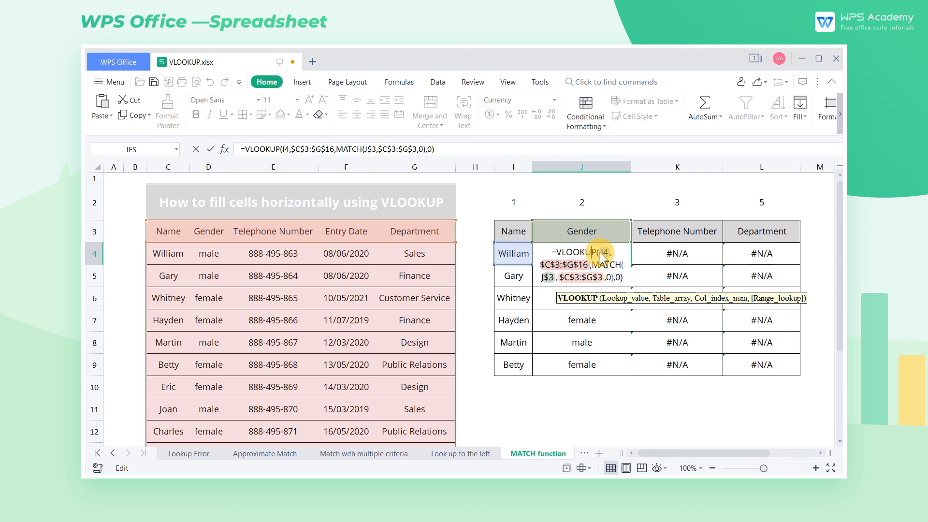
double_click(604, 252)
key("F4")
key("F4")
key("F4")
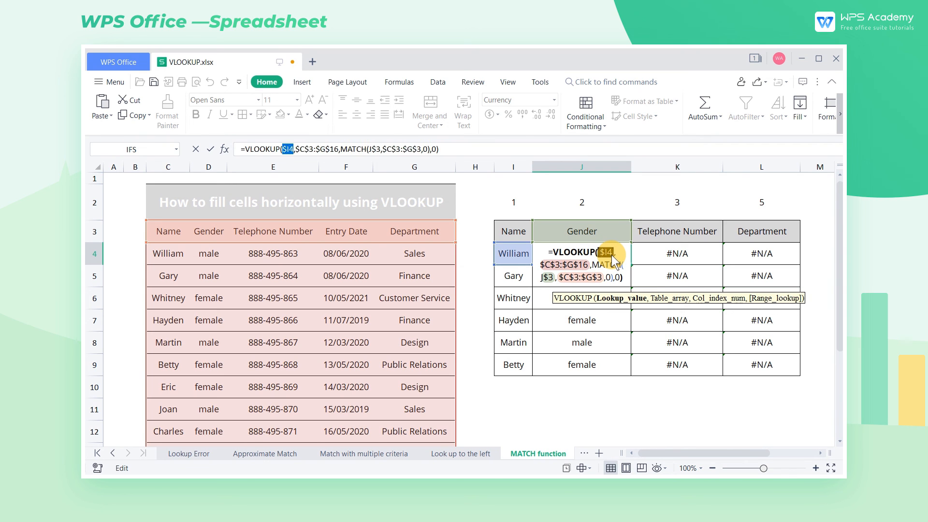
key("ctrl+Return")
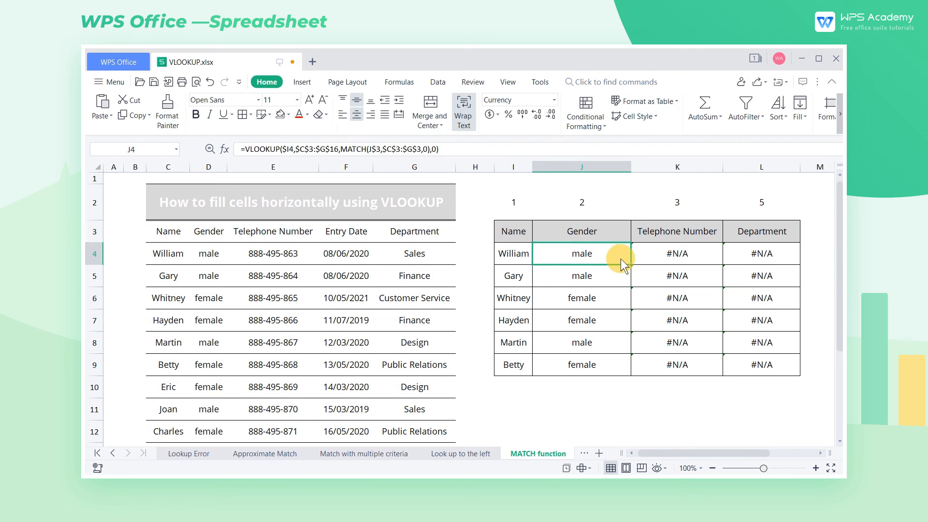
left_click_drag(630, 264, 798, 374)
left_click(804, 399)
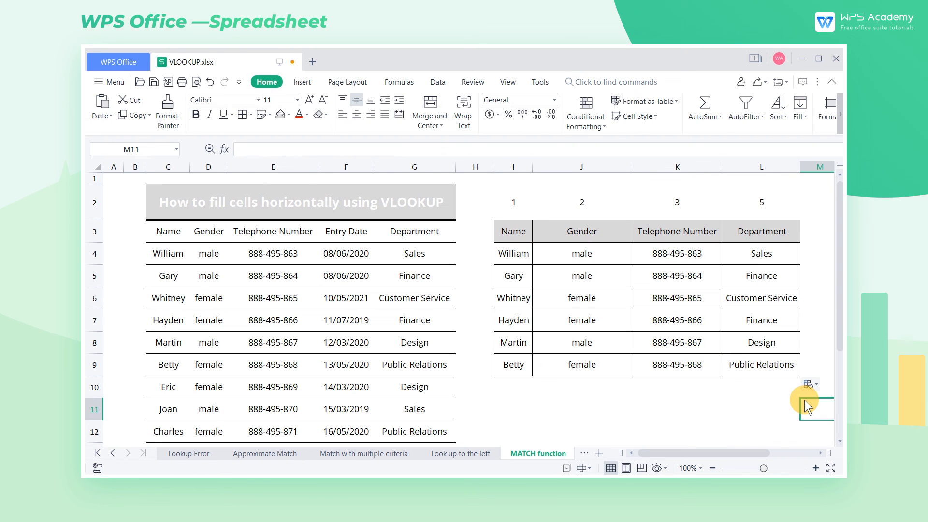